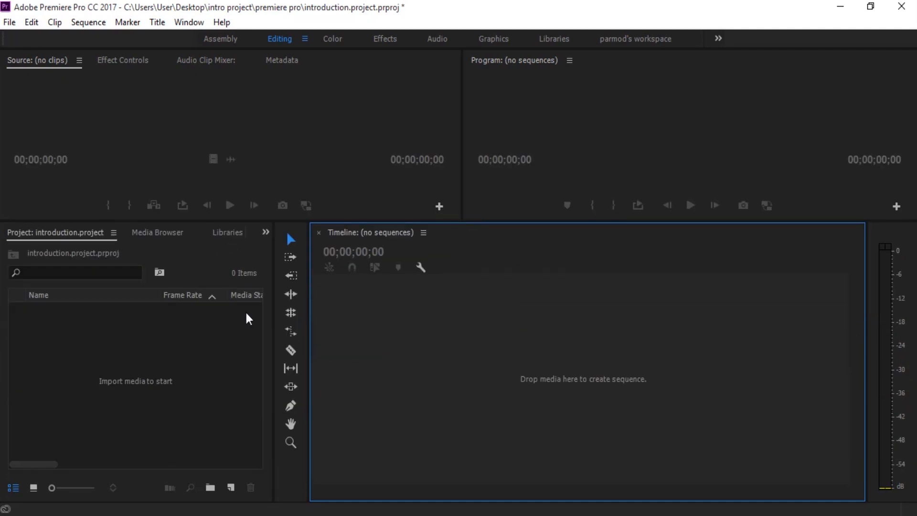
Widen the Project panel and close the Timeline panel
{"action": "left_click_drag", "start_coordinate": [272, 301], "coordinate": [328, 299]}
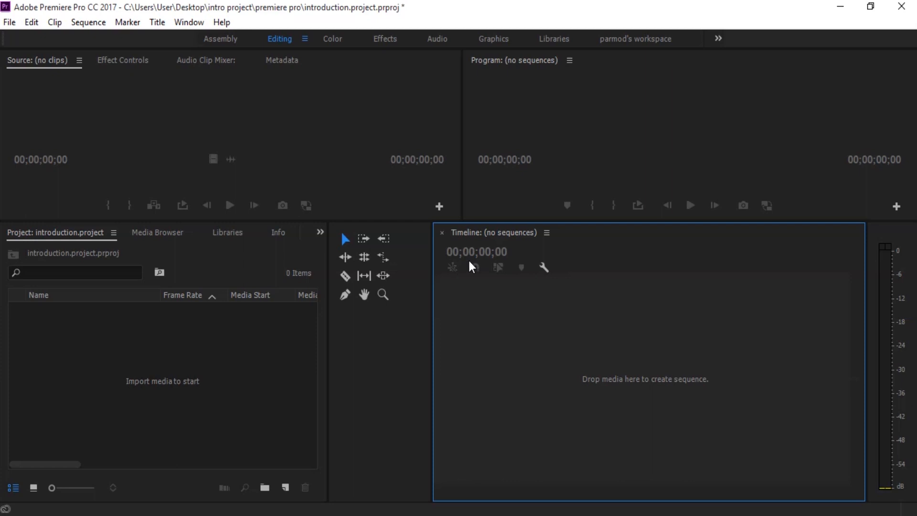
{"action": "left_click", "coordinate": [443, 234]}
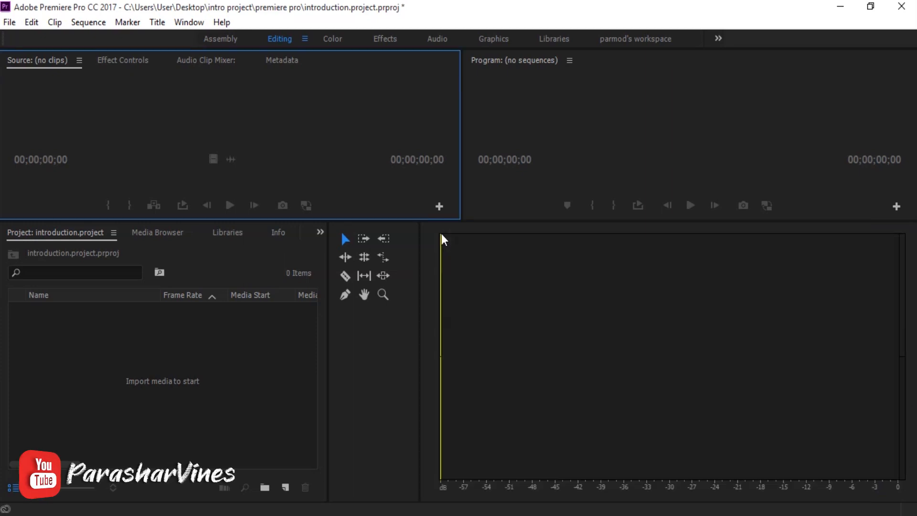
Reset the Editing workspace to its saved layout
{"action": "left_click", "coordinate": [189, 22]}
{"action": "mouse_move", "coordinate": [289, 31]}
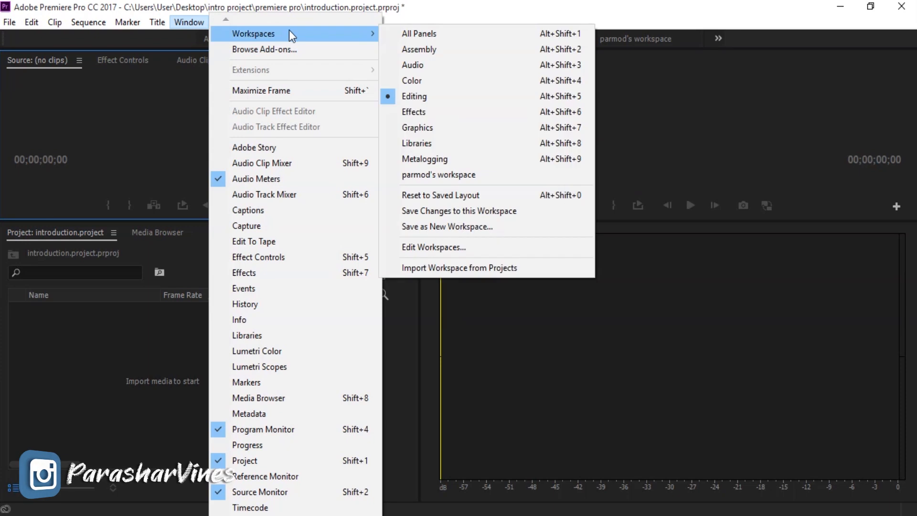
{"action": "left_click", "coordinate": [440, 195]}
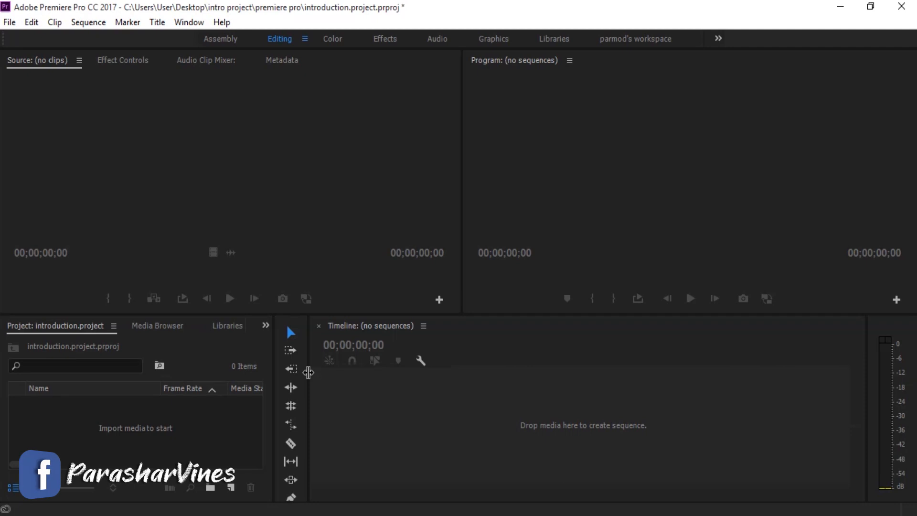
Enlarge the lower row of panels by shrinking the monitors above it, and widen the Project panel beside the tools
{"action": "left_click_drag", "start_coordinate": [309, 372], "coordinate": [408, 375]}
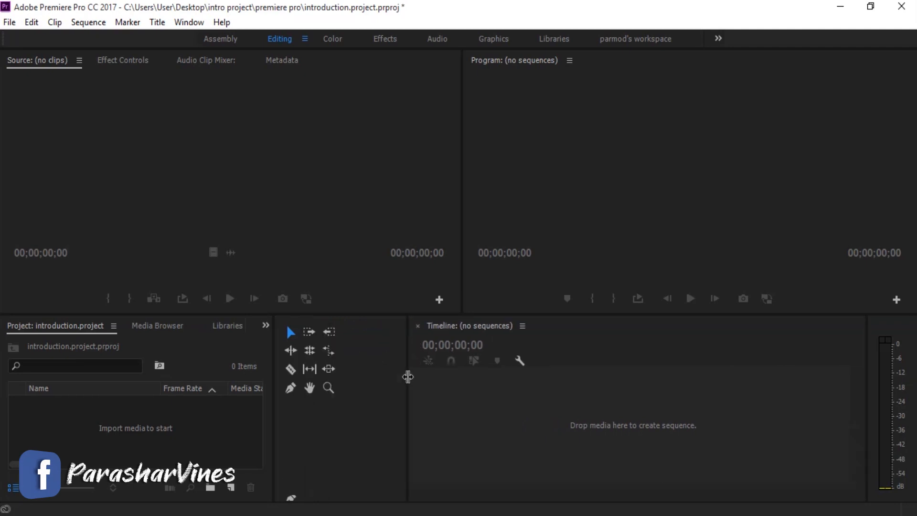
{"action": "left_click_drag", "start_coordinate": [467, 314], "coordinate": [466, 182]}
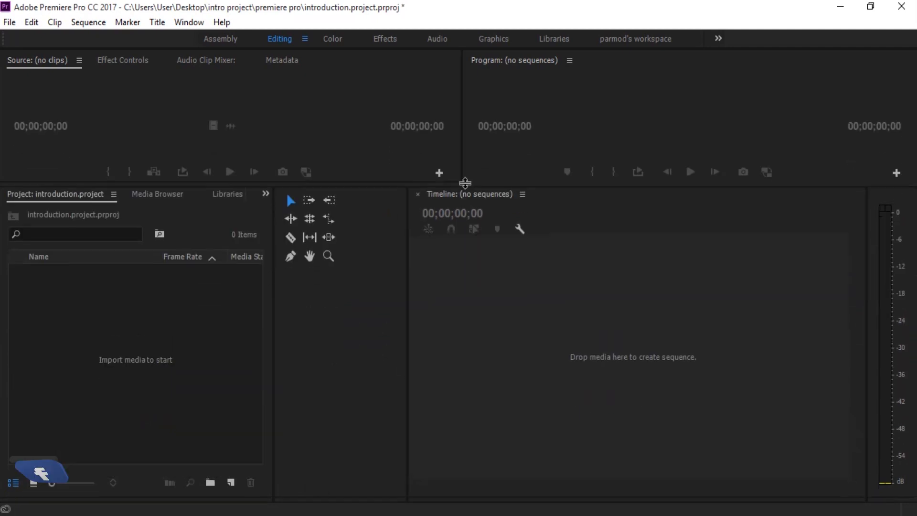
{"action": "left_click_drag", "start_coordinate": [272, 321], "coordinate": [379, 315]}
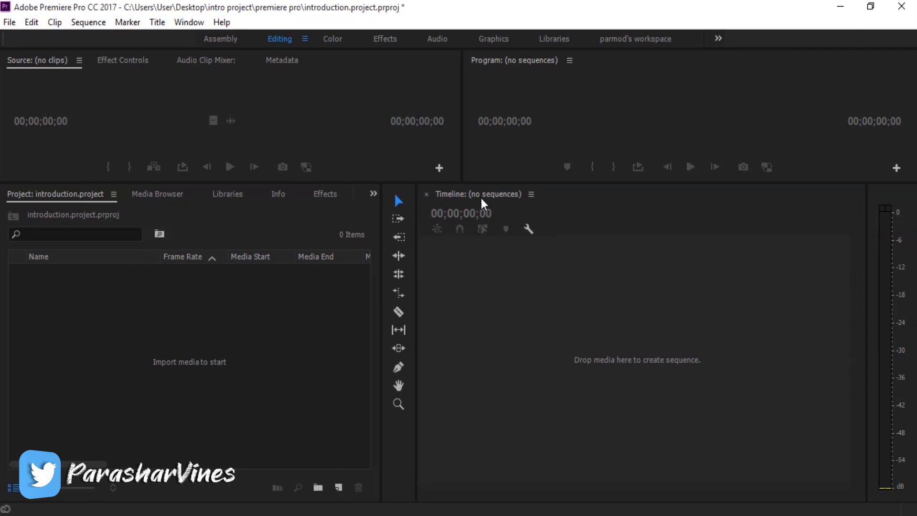
Close the Timeline panel and bring it back into the workspace
{"action": "left_click", "coordinate": [427, 194]}
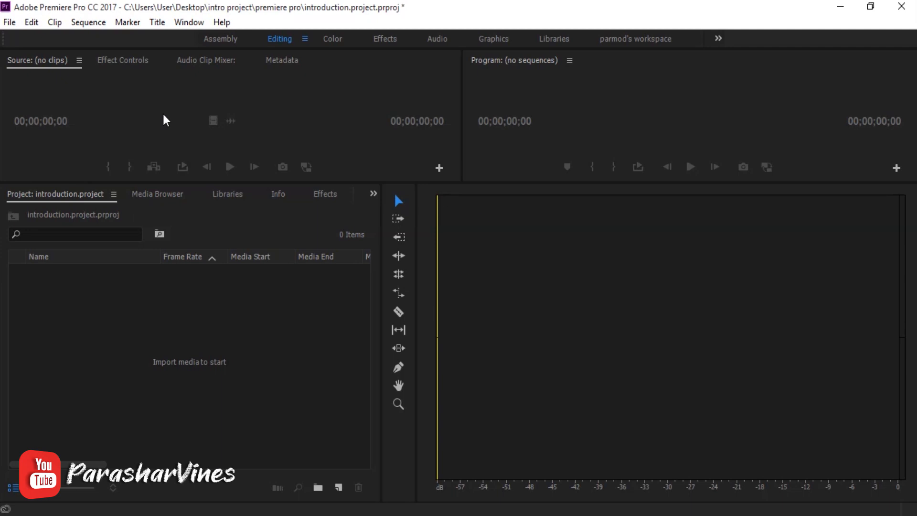
{"action": "left_click", "coordinate": [189, 22]}
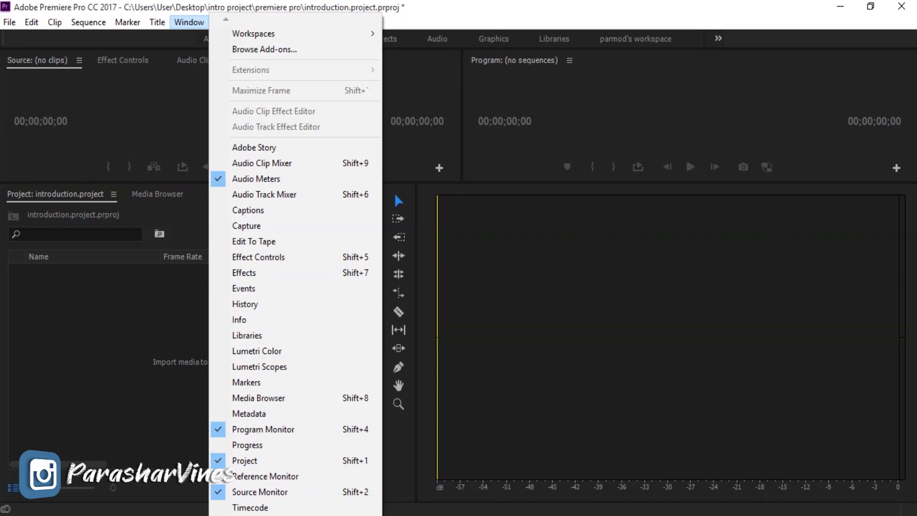
{"action": "scroll", "coordinate": [296, 272], "scroll_direction": "down", "scroll_amount": 6}
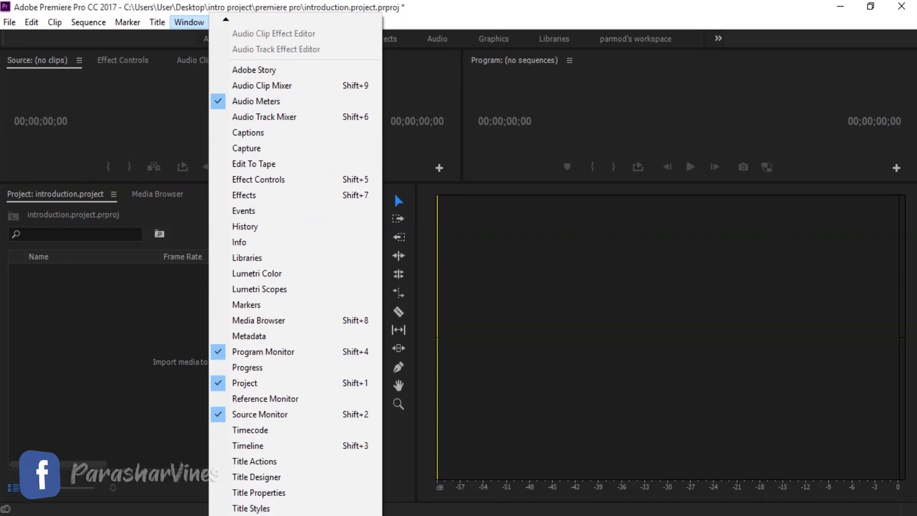
{"action": "scroll", "coordinate": [354, 448], "scroll_direction": "down", "scroll_amount": 2}
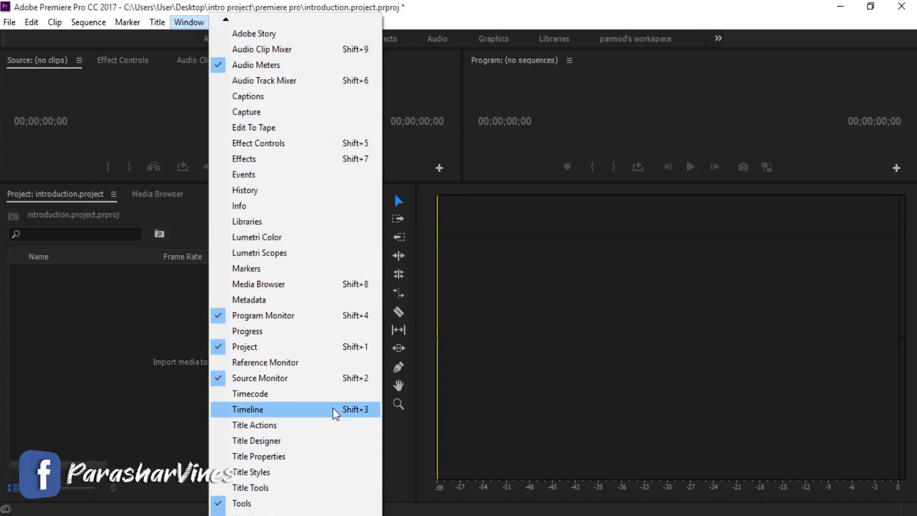
{"action": "left_click", "coordinate": [263, 410]}
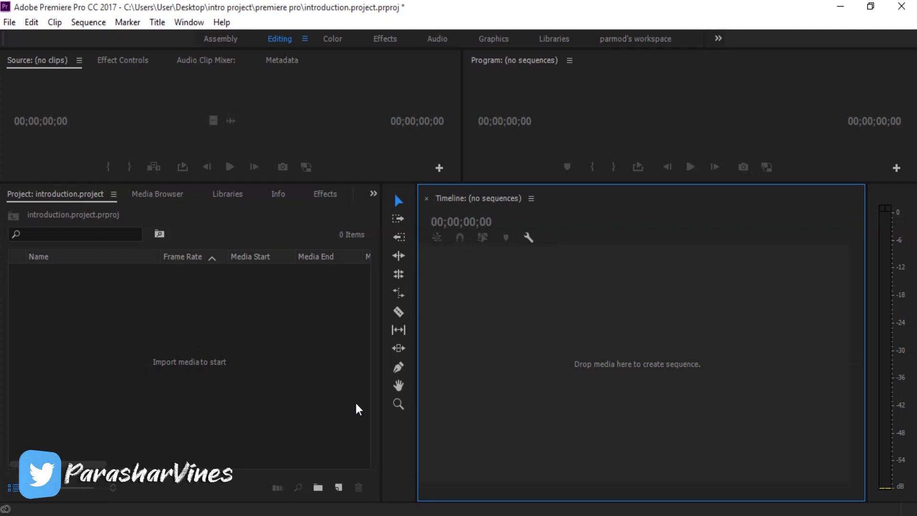
Widen the Project panel group until all its tabs through History fit beside the tools
{"action": "left_click_drag", "start_coordinate": [380, 354], "coordinate": [469, 347]}
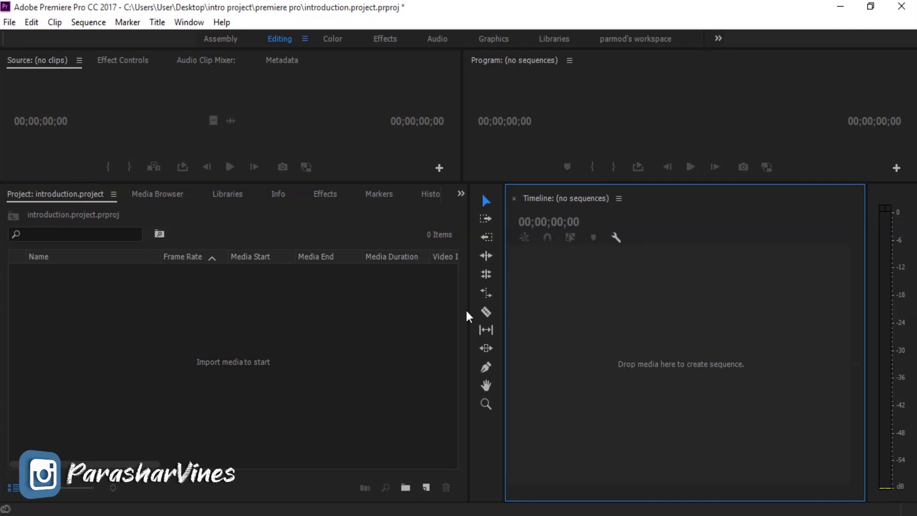
{"action": "left_click_drag", "start_coordinate": [505, 310], "coordinate": [539, 318]}
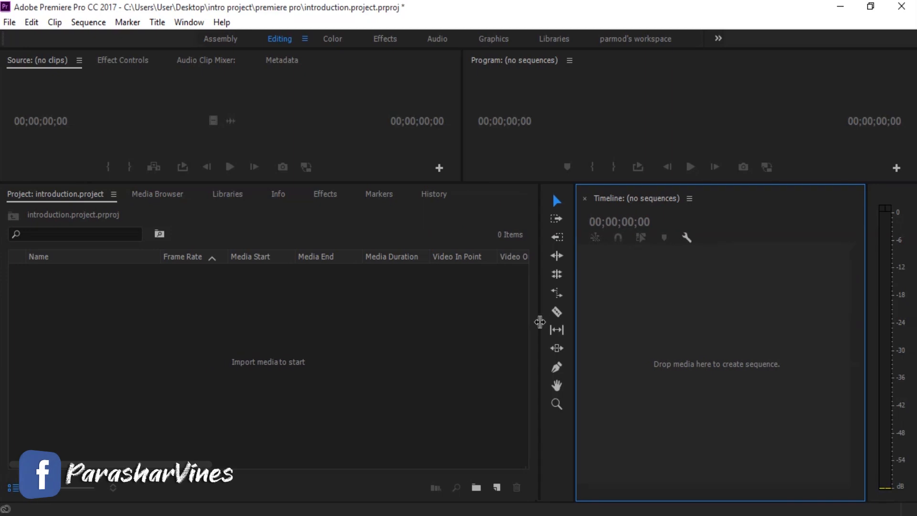
{"action": "mouse_move", "coordinate": [469, 180]}
{"action": "left_mouse_down"}
{"action": "mouse_move", "coordinate": [470, 210]}
{"action": "mouse_move", "coordinate": [469, 183]}
{"action": "left_mouse_up"}
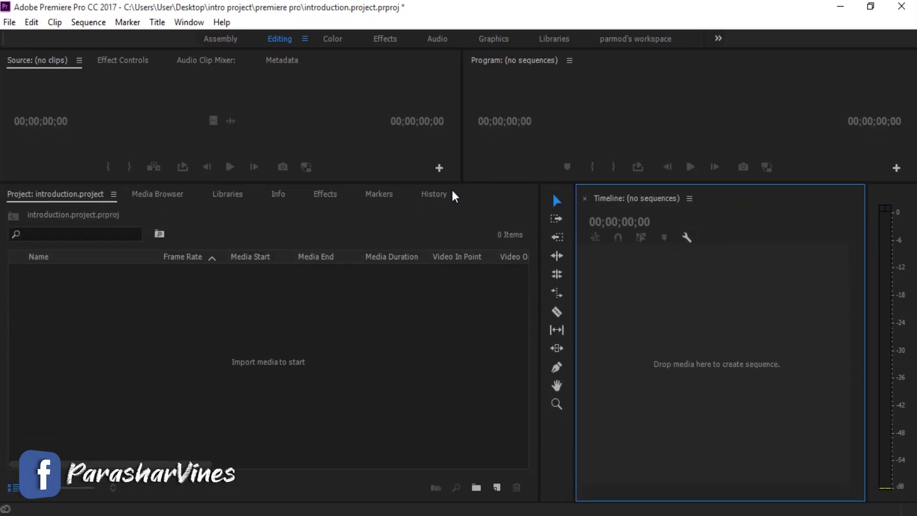
Maximize the Project panel to fill the workspace, and restore it to its docked size
{"action": "left_click", "coordinate": [78, 196]}
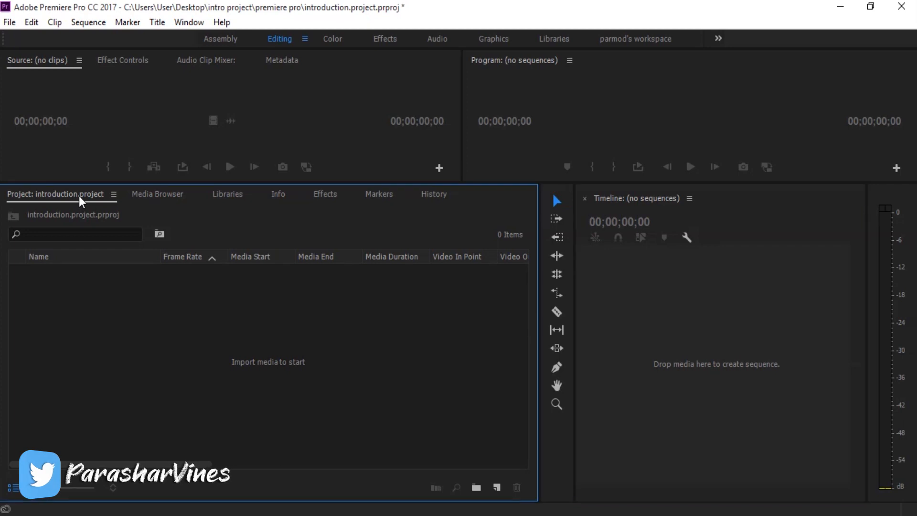
{"action": "key", "text": "grave"}
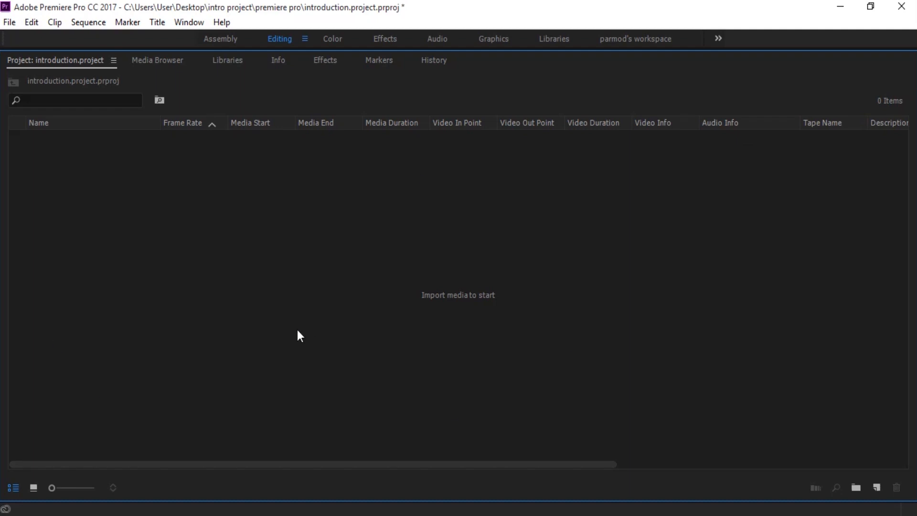
{"action": "left_click_drag", "start_coordinate": [344, 464], "coordinate": [239, 496]}
{"action": "double_click", "coordinate": [68, 60]}
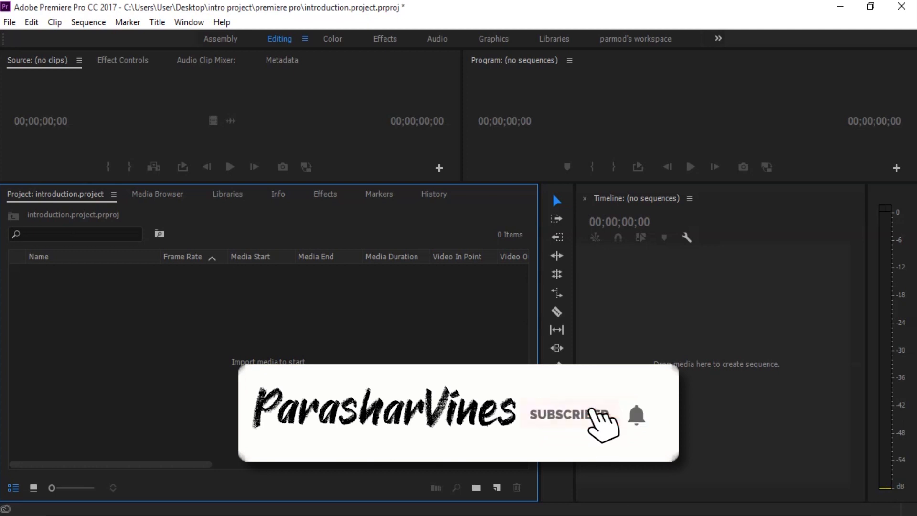
Maximize the Timeline panel to fill the workspace, and return it to its docked size
{"action": "left_click", "coordinate": [627, 196]}
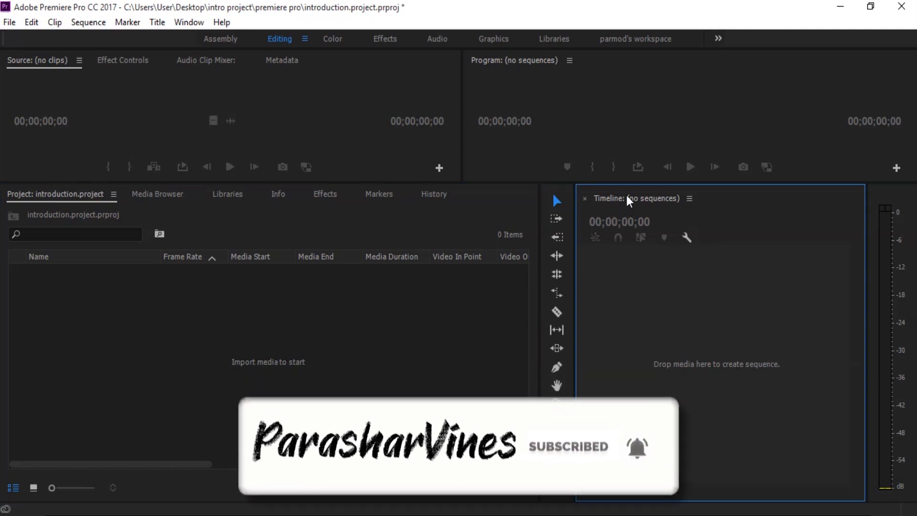
{"action": "double_click", "coordinate": [627, 196]}
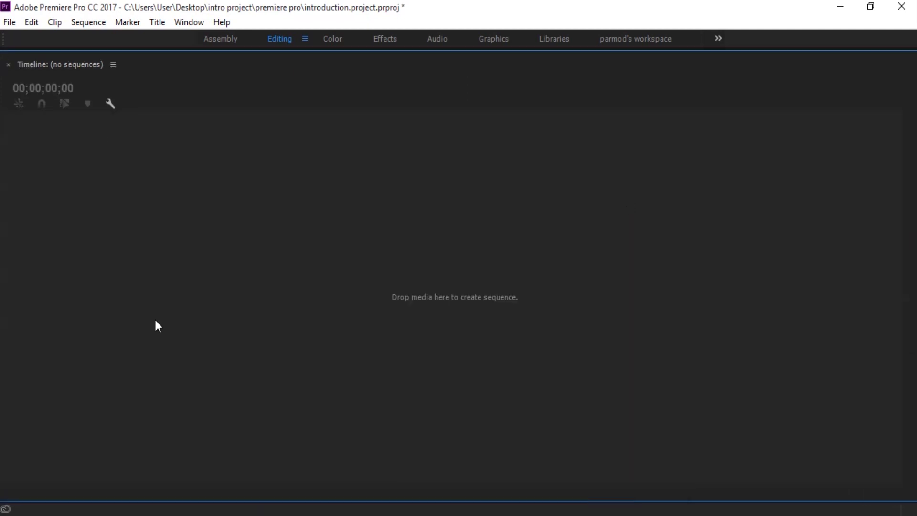
{"action": "double_click", "coordinate": [49, 68]}
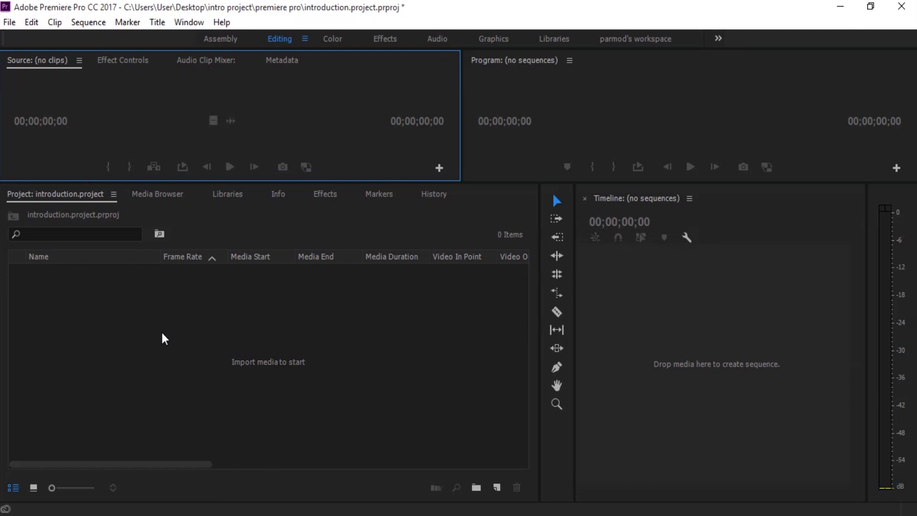
Close all other panels in the Project panel's group
{"action": "left_click", "coordinate": [113, 194]}
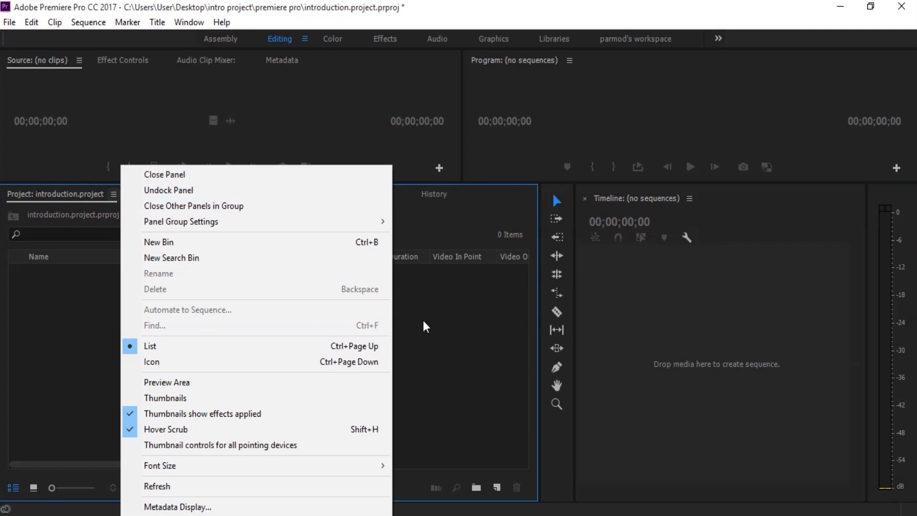
{"action": "left_click", "coordinate": [439, 353]}
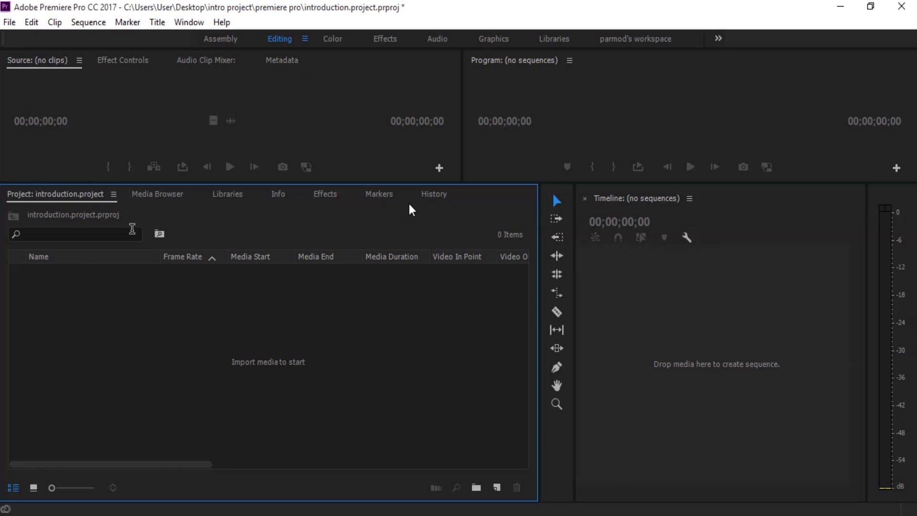
{"action": "left_click", "coordinate": [114, 195]}
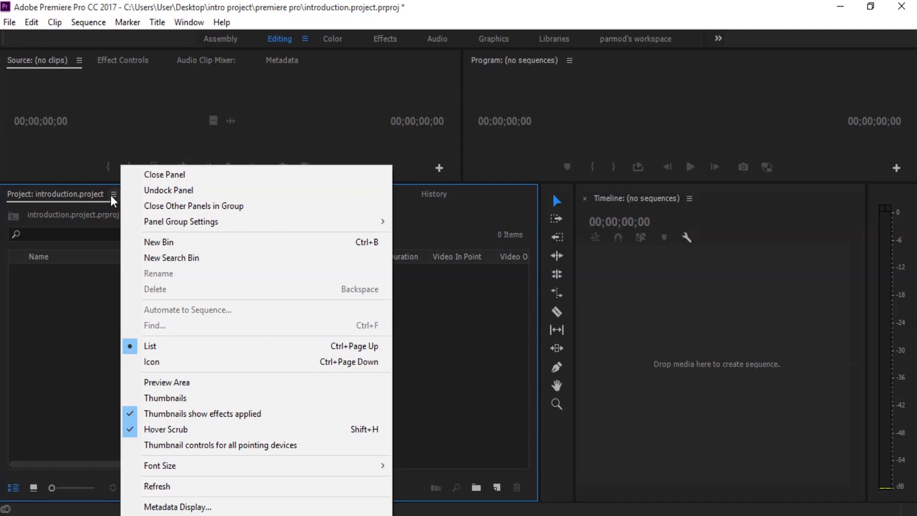
{"action": "left_click", "coordinate": [193, 211]}
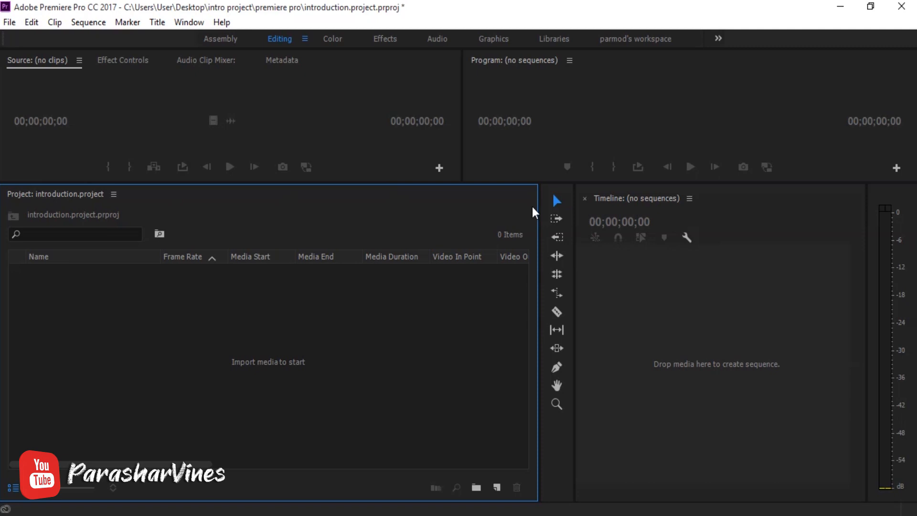
Undock the Project panel and move its floating window over the middle of the workspace
{"action": "left_click", "coordinate": [114, 195]}
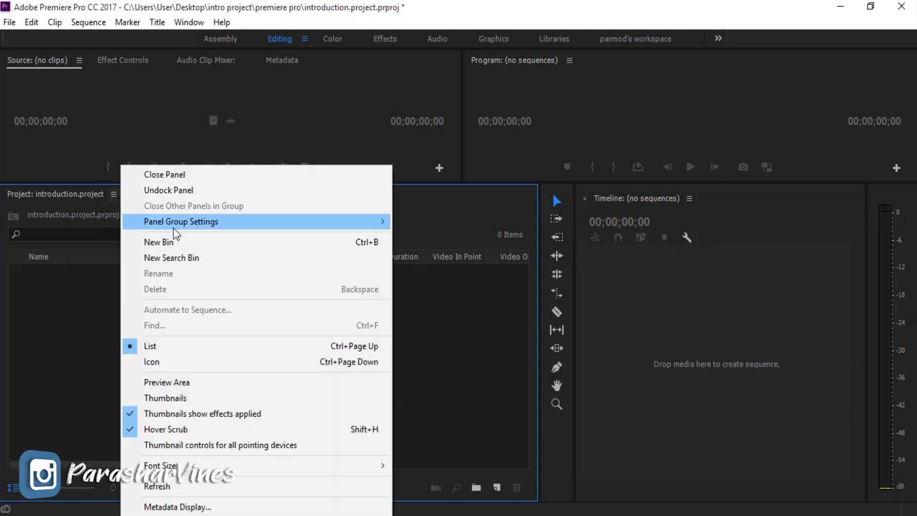
{"action": "left_click", "coordinate": [184, 192]}
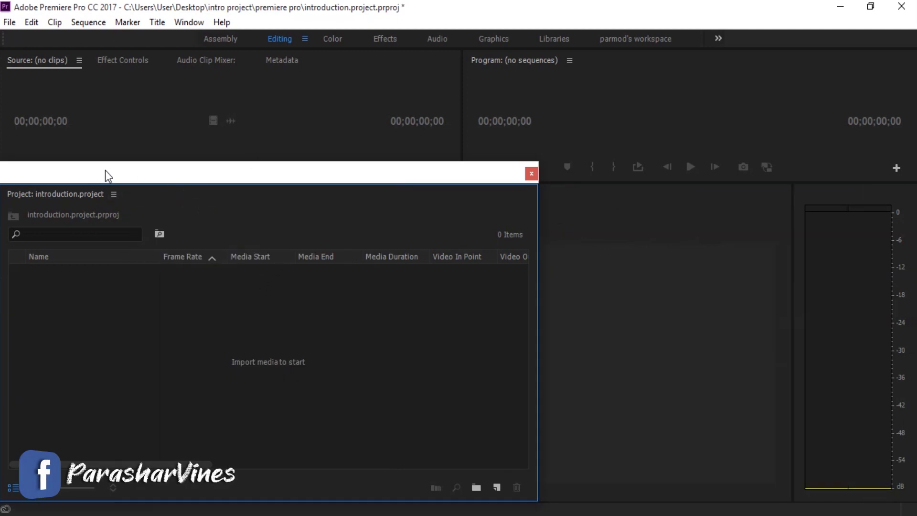
{"action": "left_click_drag", "start_coordinate": [105, 170], "coordinate": [270, 420]}
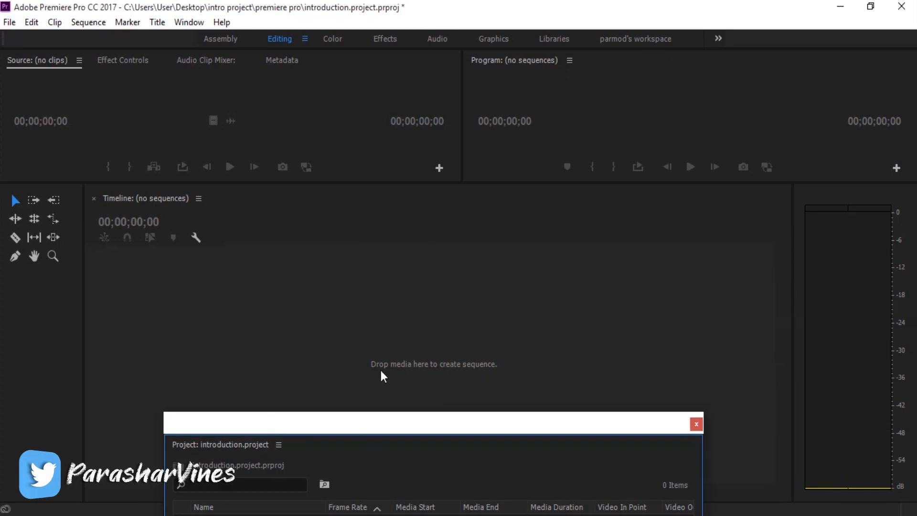
{"action": "left_click_drag", "start_coordinate": [354, 425], "coordinate": [511, 159]}
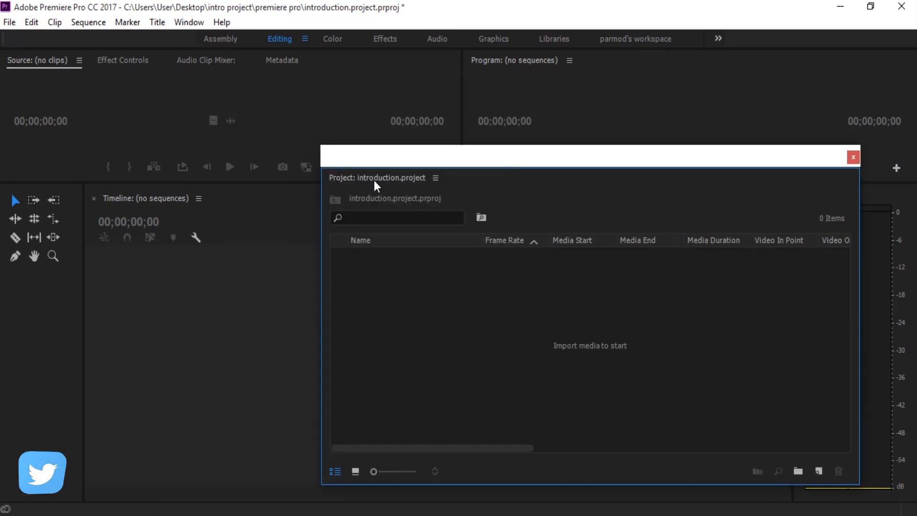
Dock the Project panel back beside the tools at the workspace's outer edge and widen it to over half the workspace
{"action": "left_click_drag", "start_coordinate": [374, 179], "coordinate": [9, 219]}
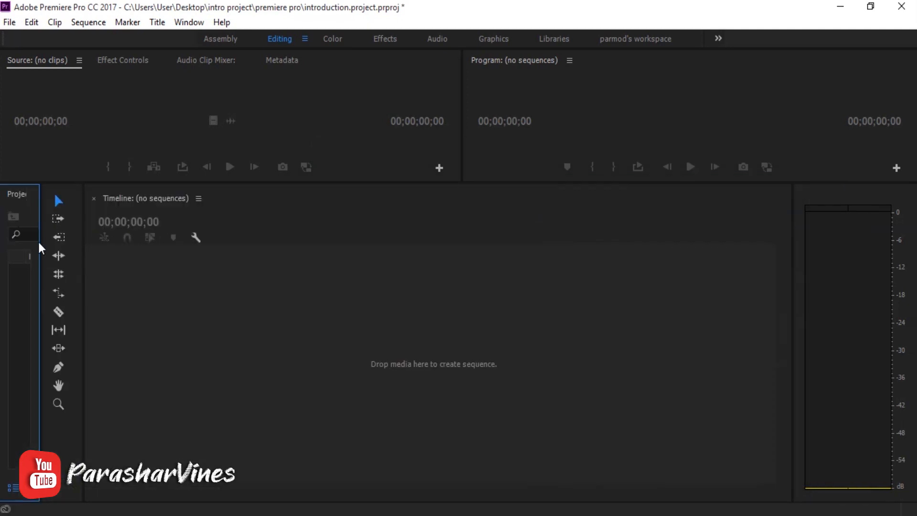
{"action": "left_click_drag", "start_coordinate": [41, 246], "coordinate": [581, 241]}
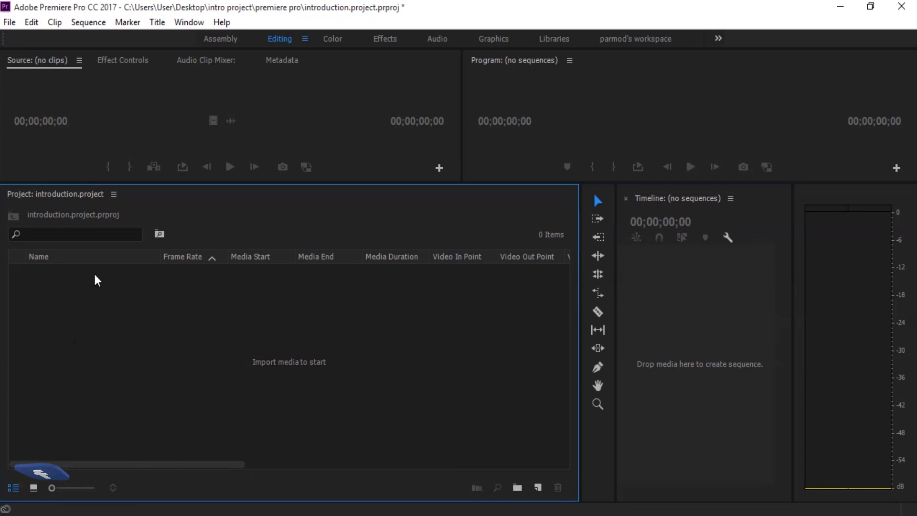
{"action": "left_click", "coordinate": [114, 194]}
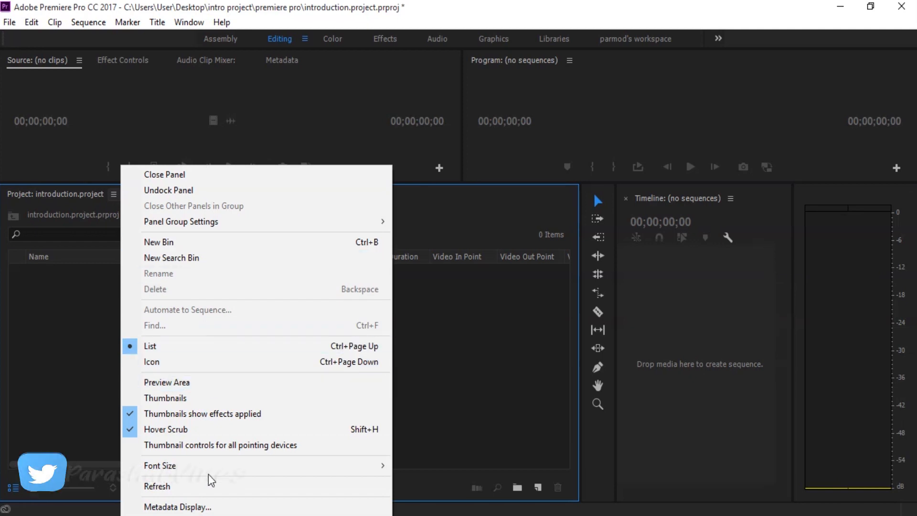
{"action": "left_click", "coordinate": [83, 348]}
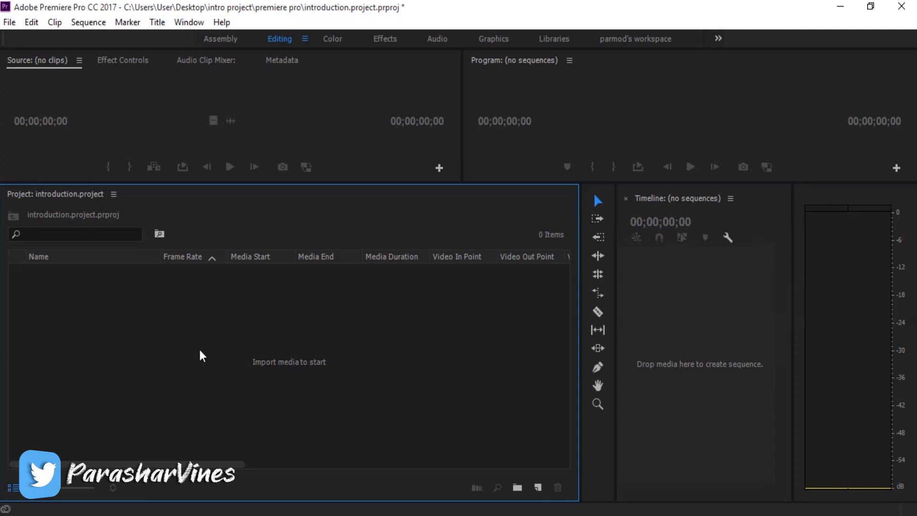
Maximize the Project panel and import Futuristic_Numbers_Countdown__Videvo.mov from the footage folder's raw videos subfolder
{"action": "double_click", "coordinate": [68, 197]}
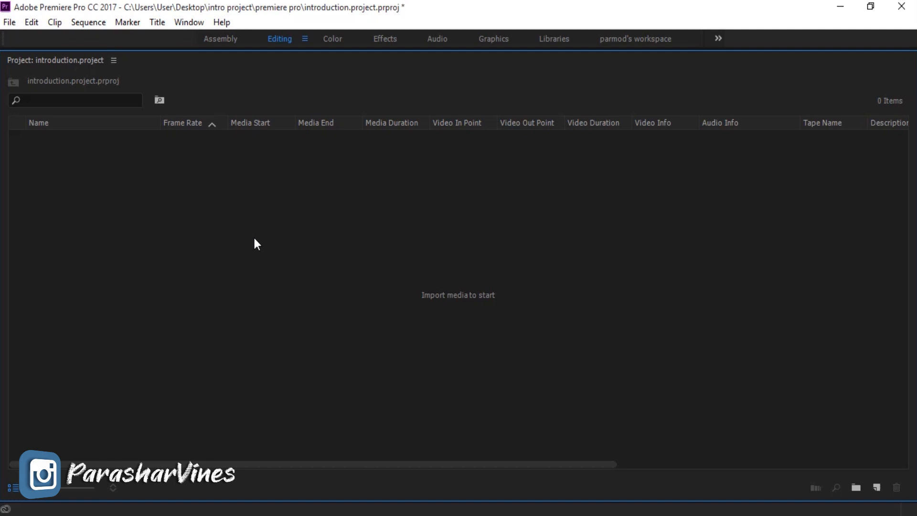
{"action": "right_click", "coordinate": [280, 235]}
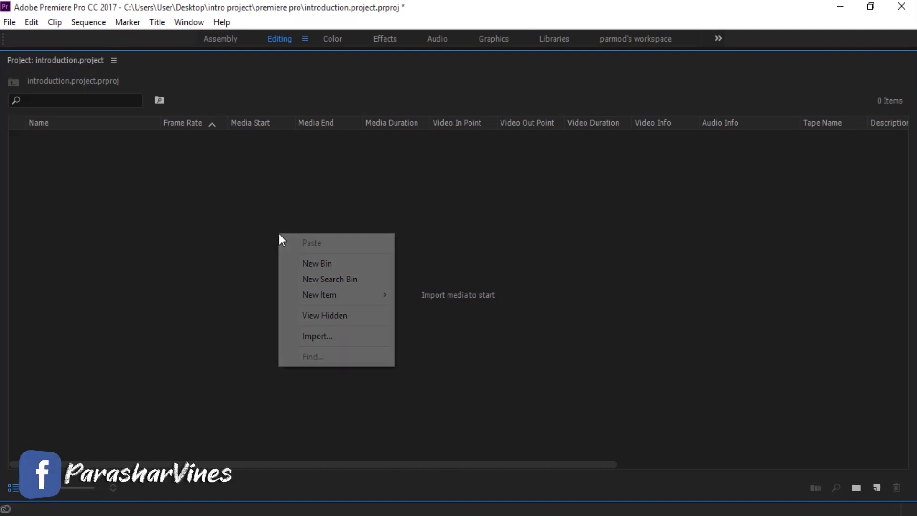
{"action": "left_click", "coordinate": [325, 339]}
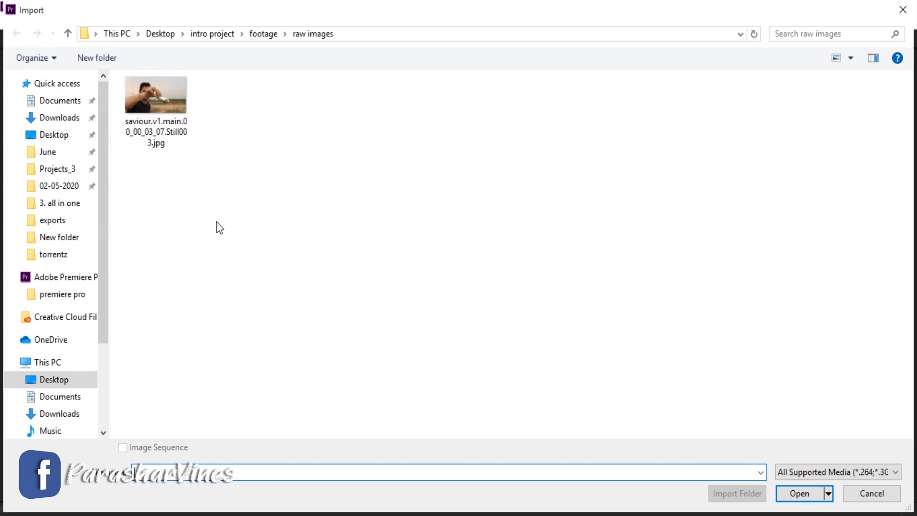
{"action": "left_click", "coordinate": [261, 37]}
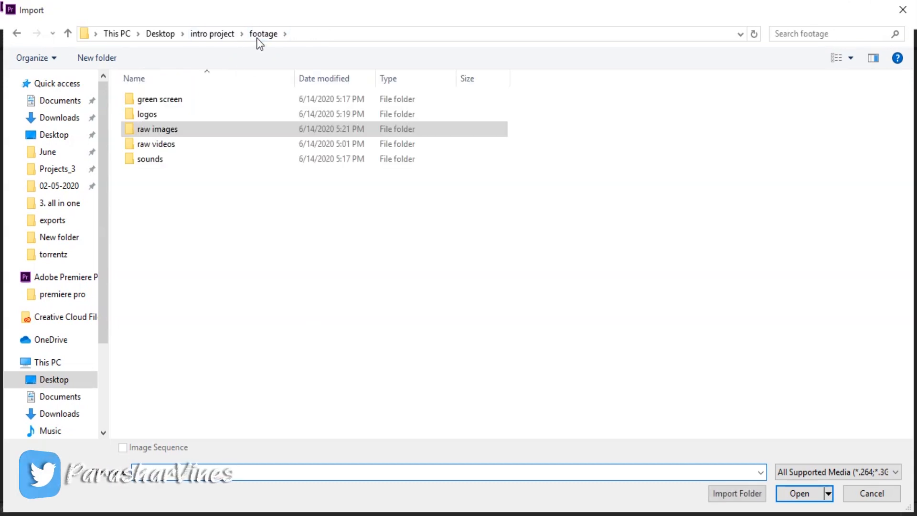
{"action": "double_click", "coordinate": [162, 145]}
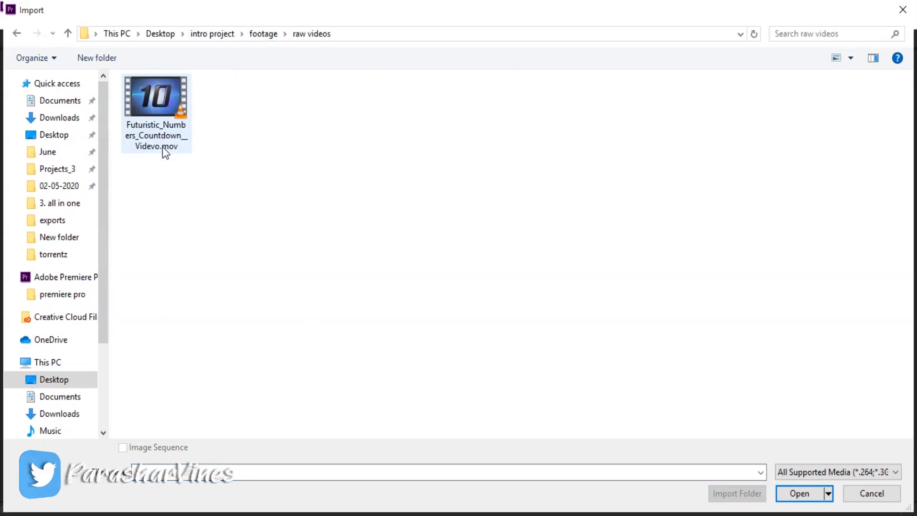
{"action": "left_click", "coordinate": [162, 112]}
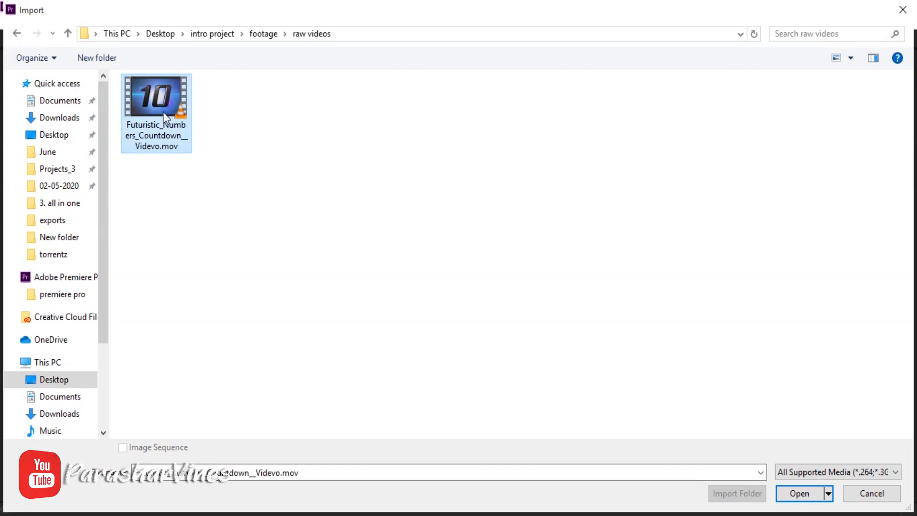
{"action": "left_click", "coordinate": [803, 497]}
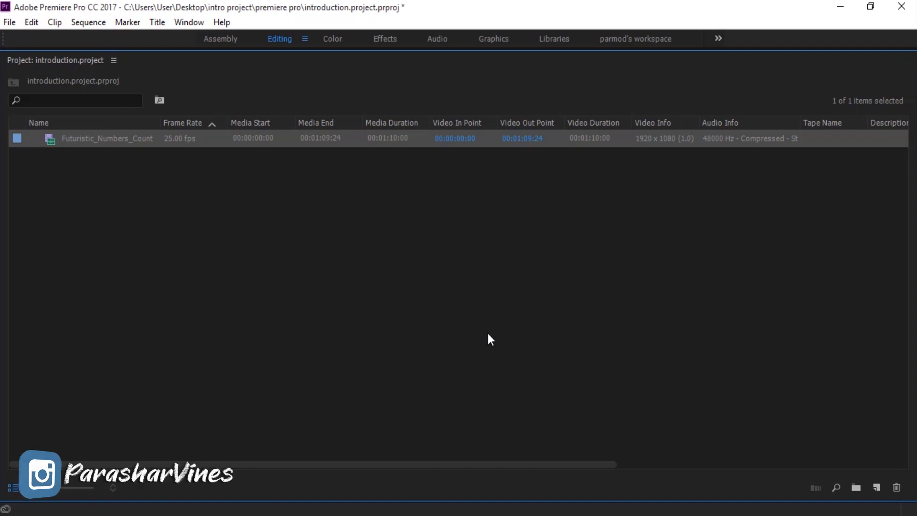
Import bouncing balls.mp3 from the footage folder's sounds subfolder into the project, leaving no item selected
{"action": "double_click", "coordinate": [368, 277]}
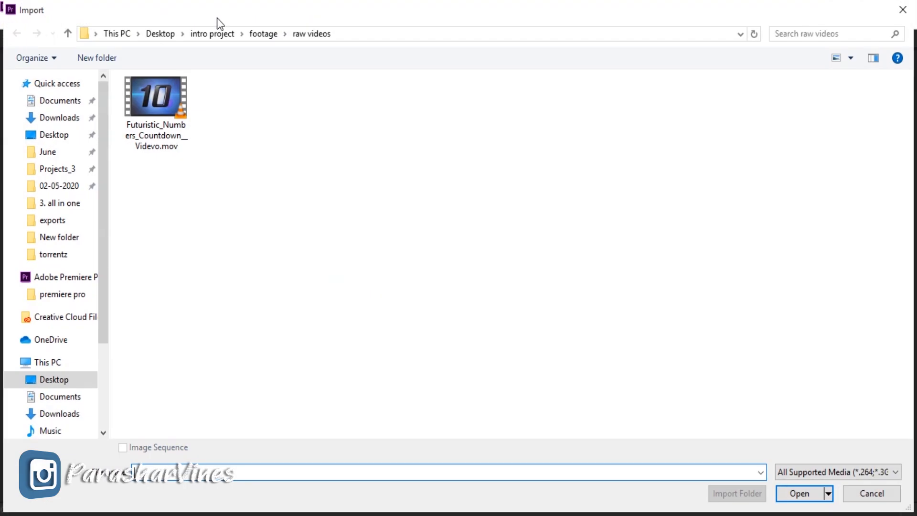
{"action": "left_click", "coordinate": [262, 34]}
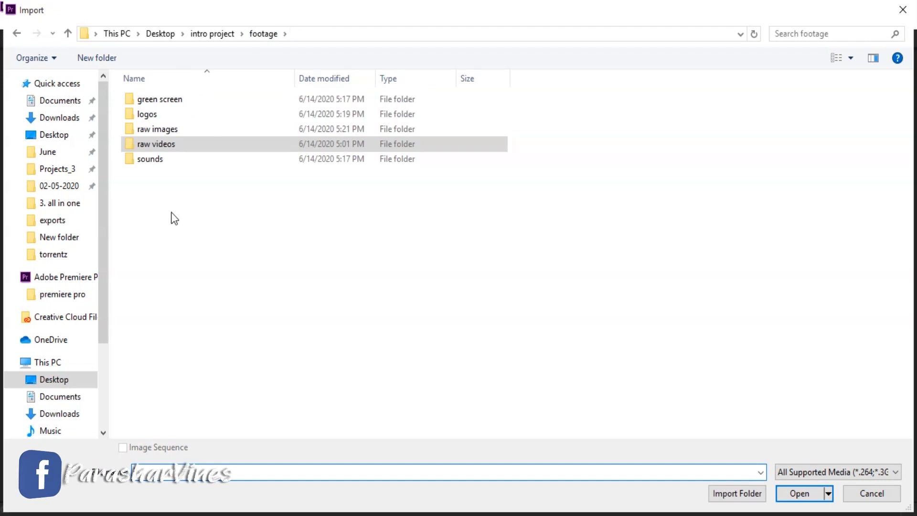
{"action": "left_click", "coordinate": [154, 164]}
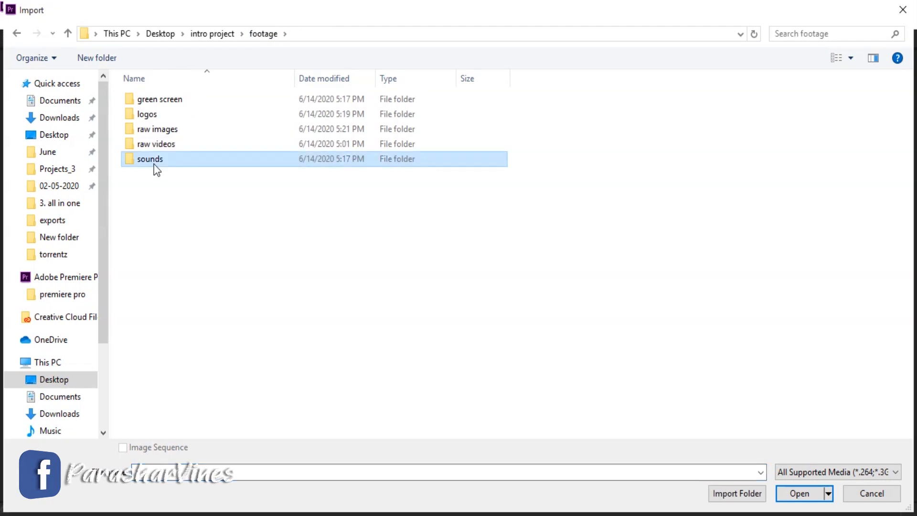
{"action": "double_click", "coordinate": [154, 164]}
{"action": "double_click", "coordinate": [154, 102]}
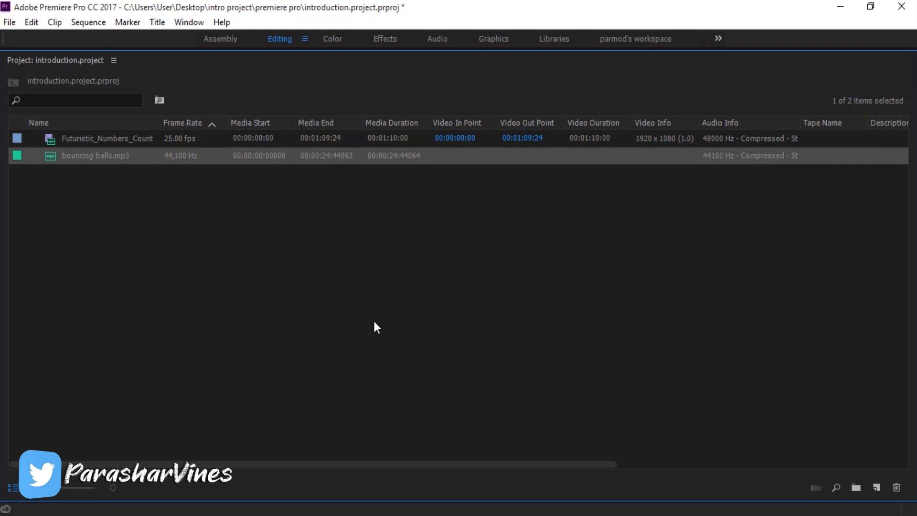
{"action": "left_click", "coordinate": [97, 221]}
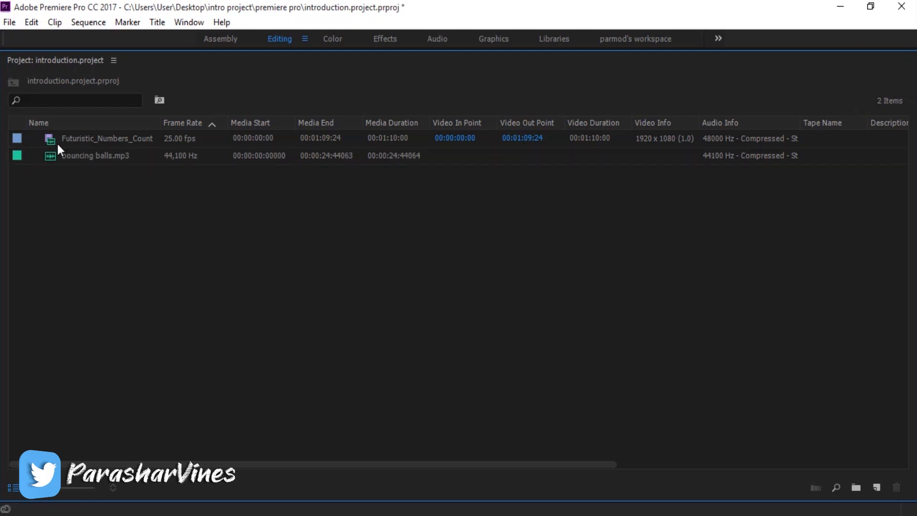
Examine the icons and metadata columns of the imported video and audio clips in the Project panel
{"action": "left_click", "coordinate": [102, 142]}
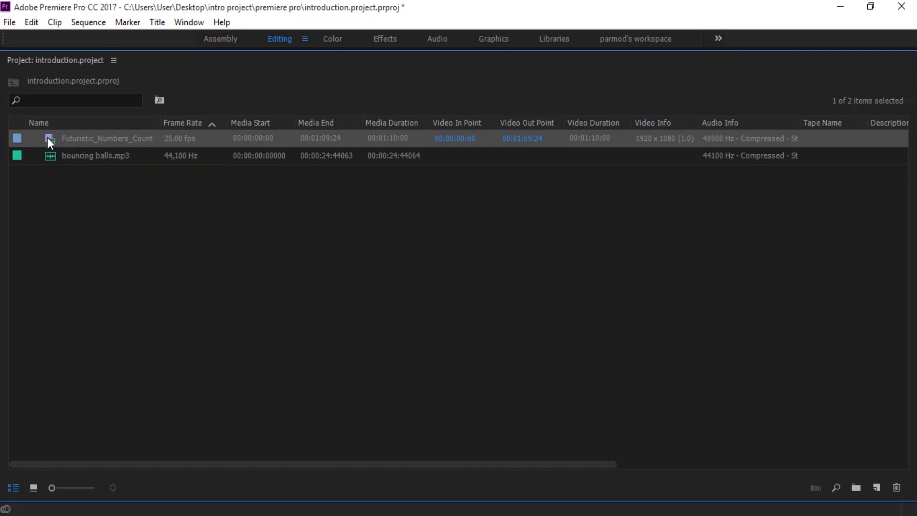
{"action": "left_click", "coordinate": [52, 162]}
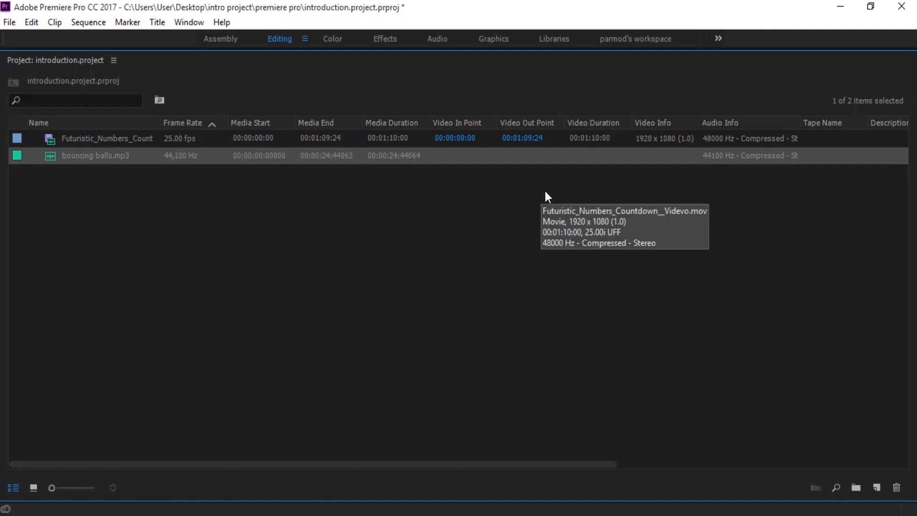
{"action": "left_click_drag", "start_coordinate": [384, 466], "coordinate": [253, 467]}
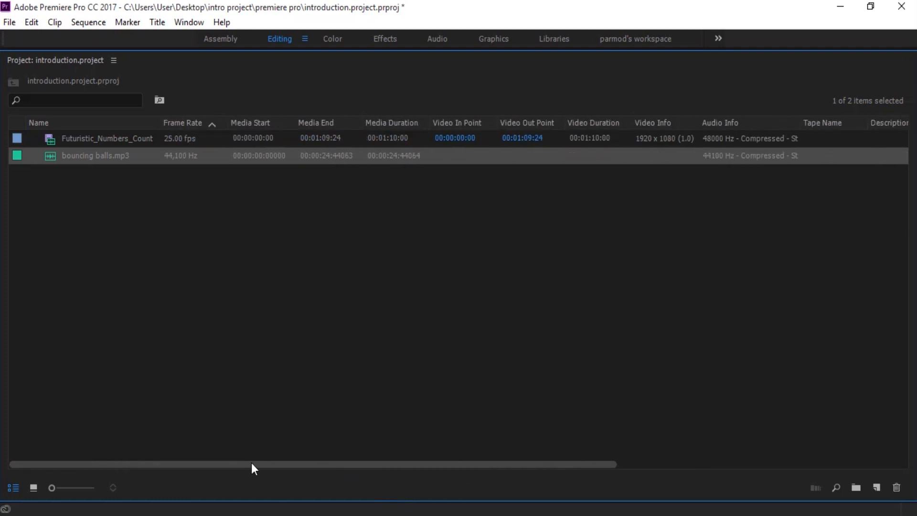
Find "tape" in the Metadata Display settings and hide the Tape Name column under Premiere Pro Project Metadata
{"action": "right_click", "coordinate": [152, 125]}
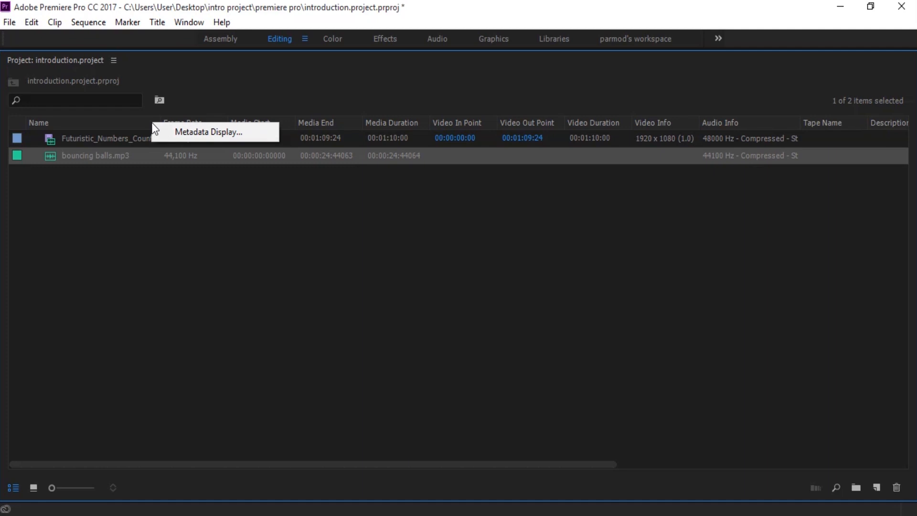
{"action": "left_click", "coordinate": [204, 215]}
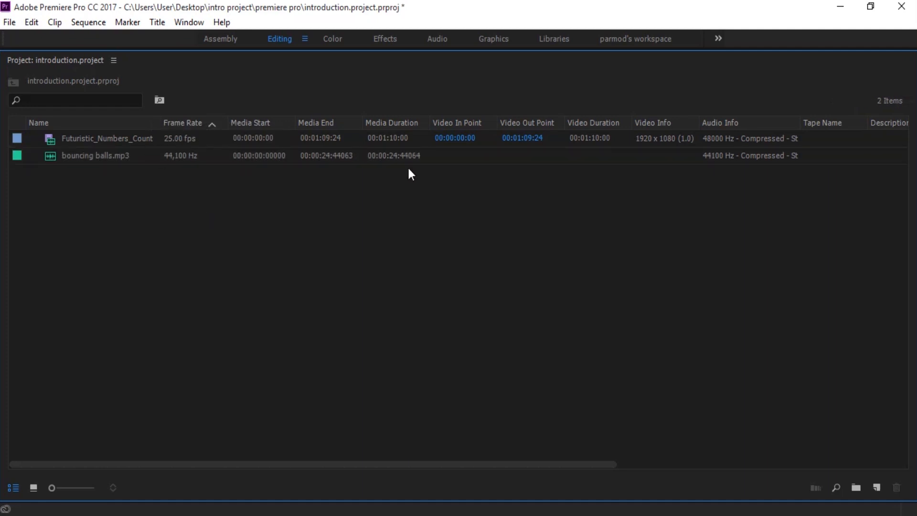
{"action": "right_click", "coordinate": [152, 123]}
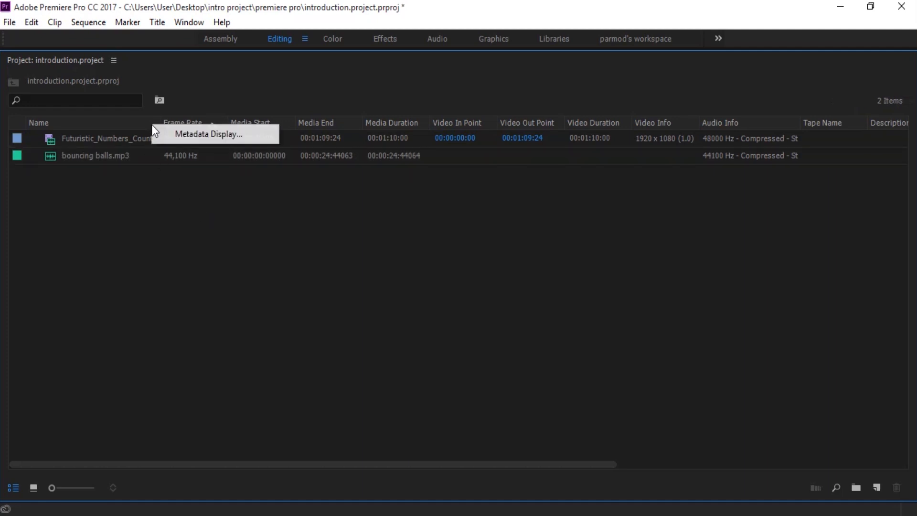
{"action": "left_click", "coordinate": [190, 132]}
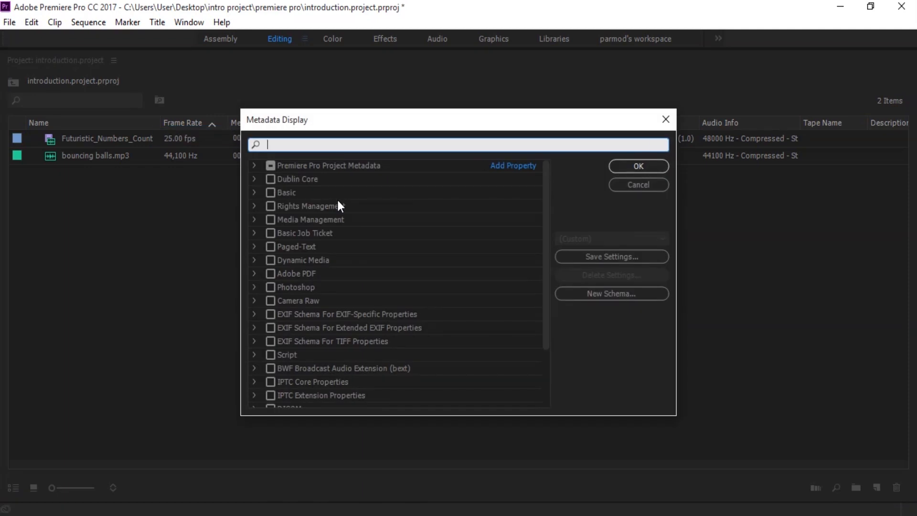
{"action": "left_click_drag", "start_coordinate": [545, 208], "coordinate": [551, 185]}
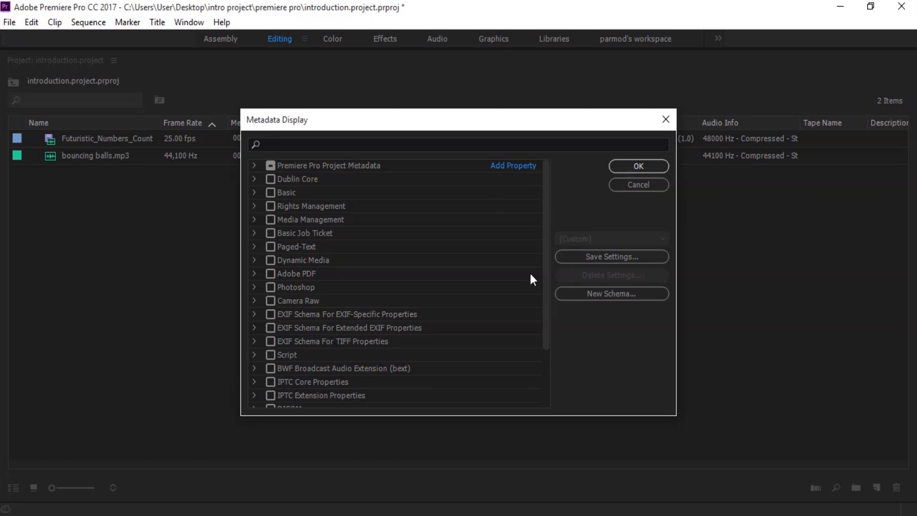
{"action": "left_click_drag", "start_coordinate": [548, 270], "coordinate": [551, 328]}
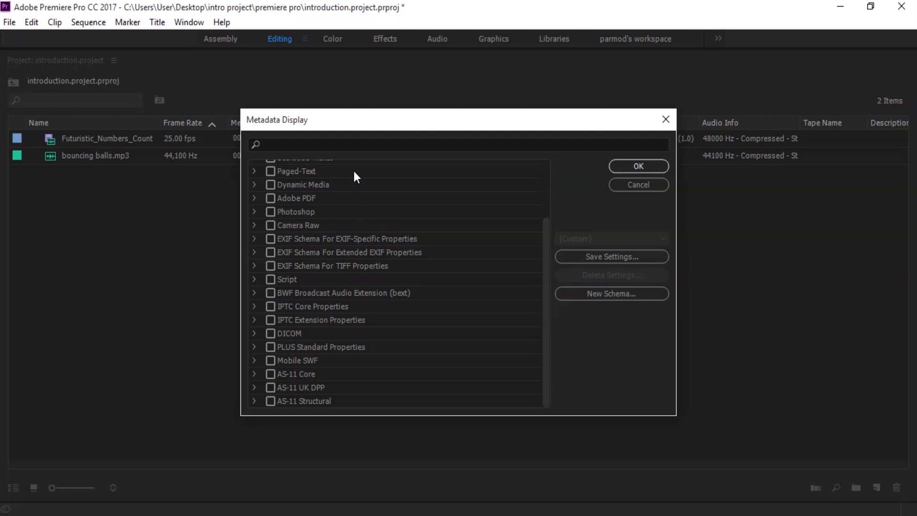
{"action": "left_click", "coordinate": [351, 144]}
{"action": "type", "text": "tape"}
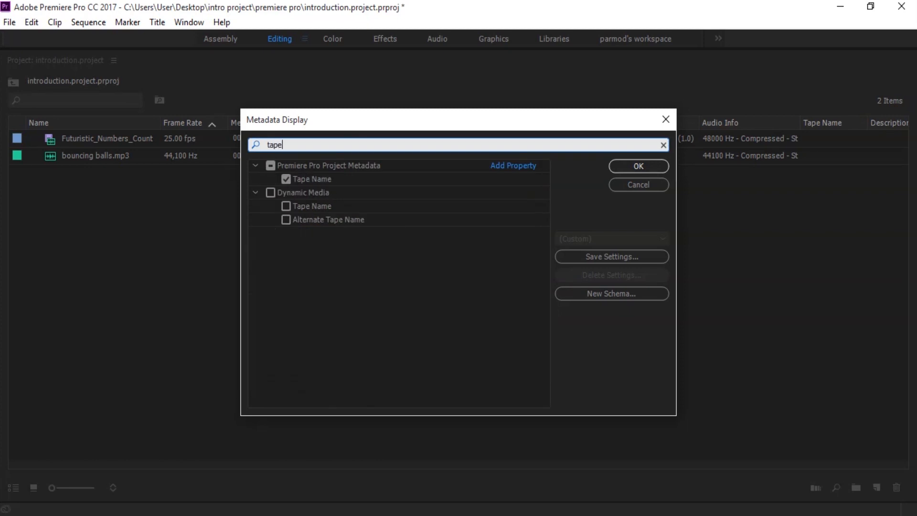
{"action": "left_click", "coordinate": [287, 182]}
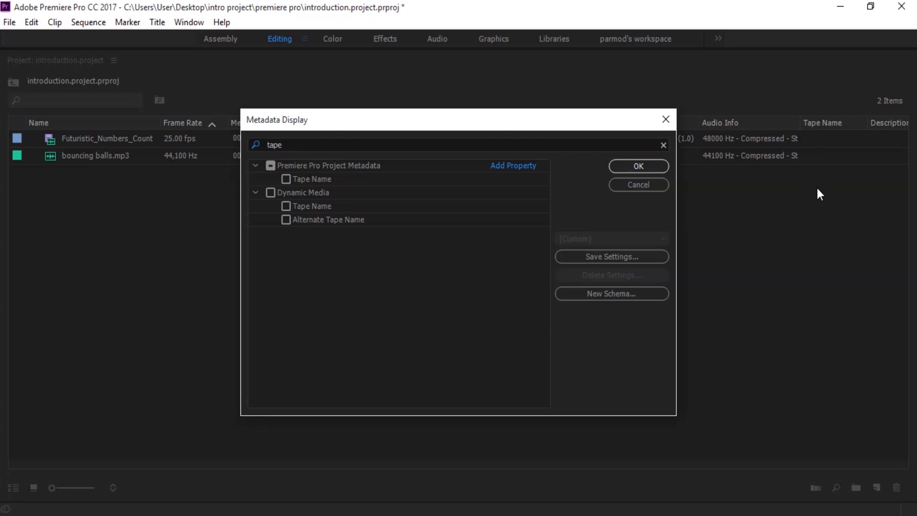
{"action": "left_click", "coordinate": [638, 166]}
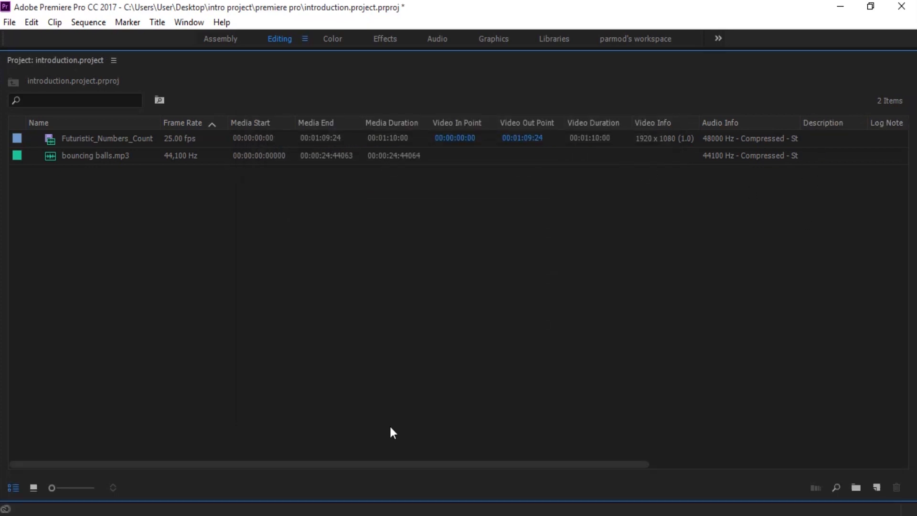
{"action": "left_click_drag", "start_coordinate": [336, 466], "coordinate": [319, 449]}
{"action": "right_click", "coordinate": [367, 249]}
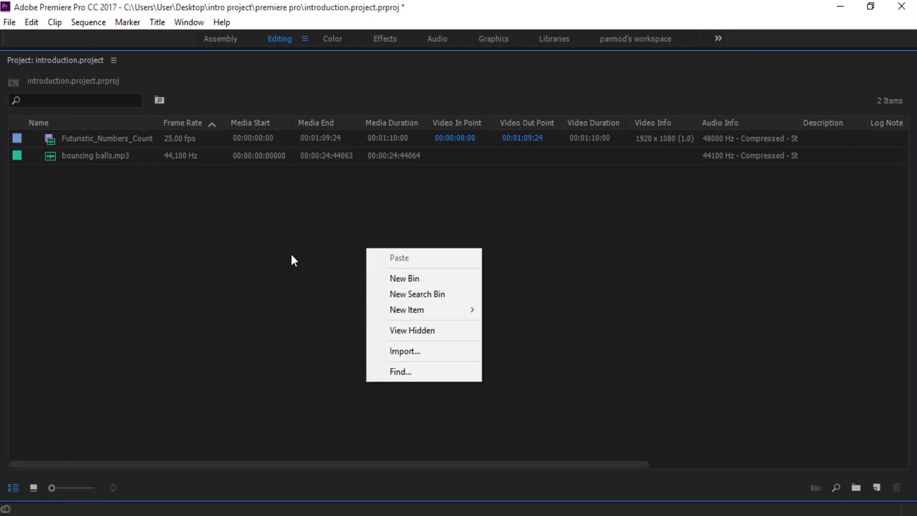
{"action": "left_click", "coordinate": [324, 241]}
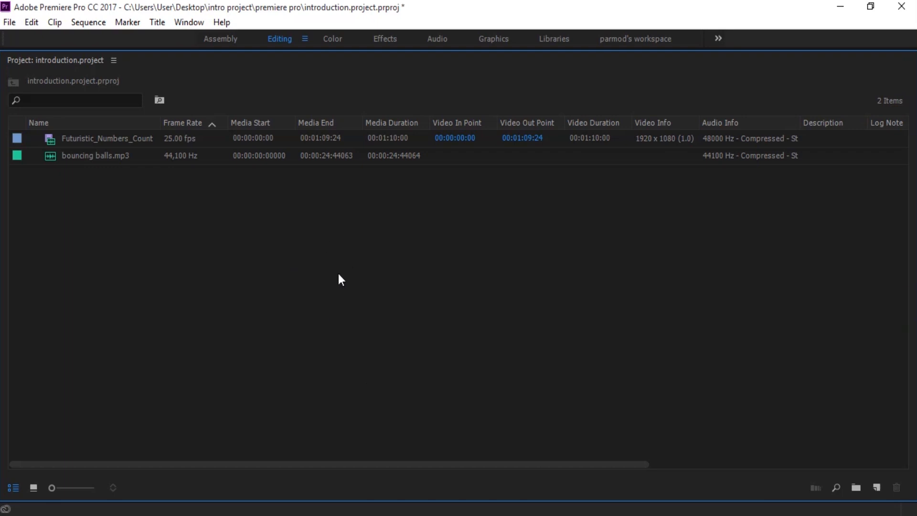
Switch to File Explorer and bring the videos from clean india.mp4 through dilli_ki_sardi2_insta.mp4 into the Premiere Pro Project panel, leaving them deselected
{"action": "key", "text": "alt+Tab"}
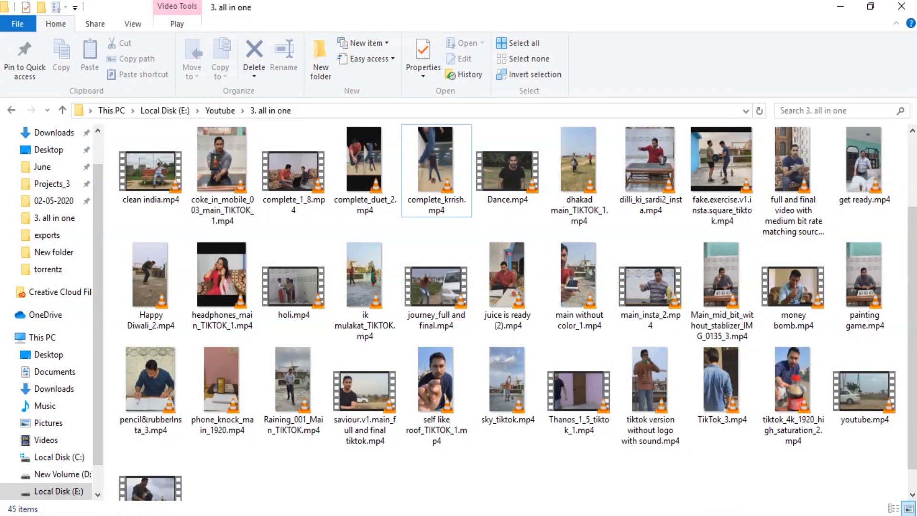
{"action": "left_click", "coordinate": [165, 195]}
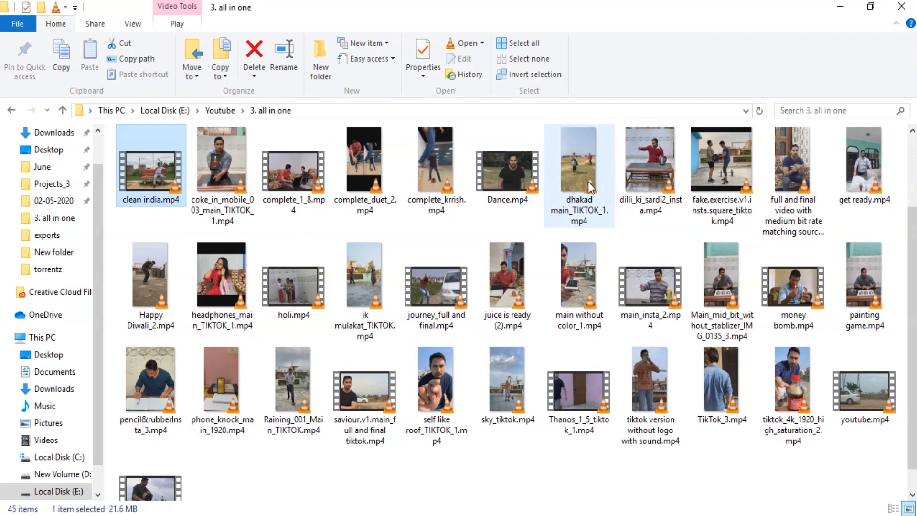
{"action": "left_click", "coordinate": [638, 184], "text": "shift"}
{"action": "left_click_drag", "start_coordinate": [363, 182], "coordinate": [300, 296]}
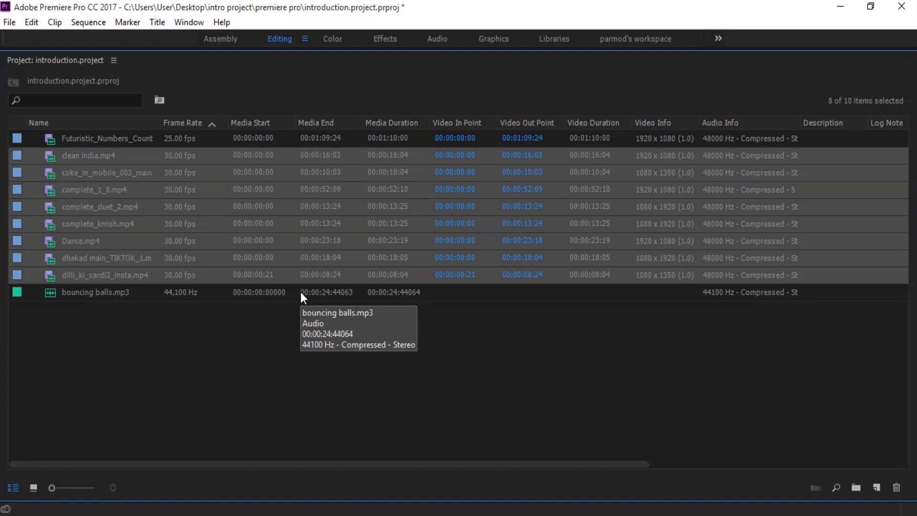
{"action": "left_click", "coordinate": [204, 361]}
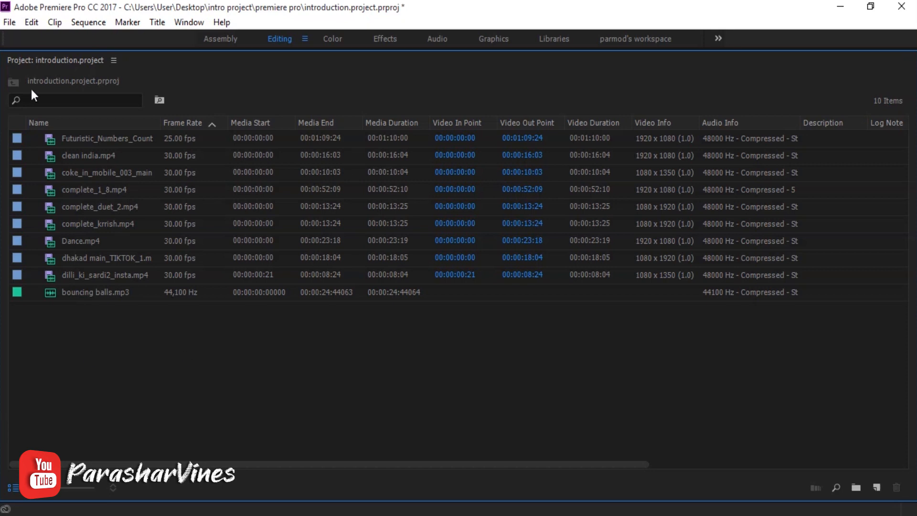
Search the Project panel for "dance", select Dance.mp4, and clear the search to list all items again
{"action": "left_click", "coordinate": [71, 99]}
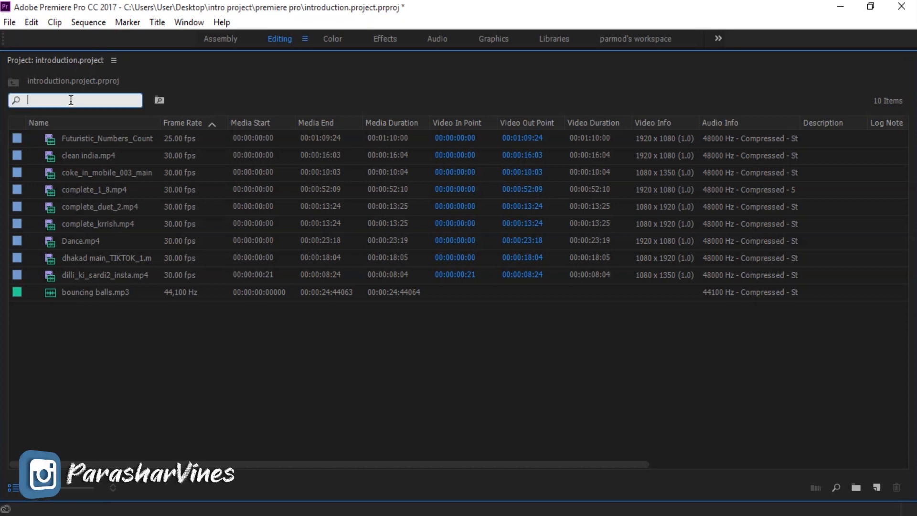
{"action": "type", "text": "dance"}
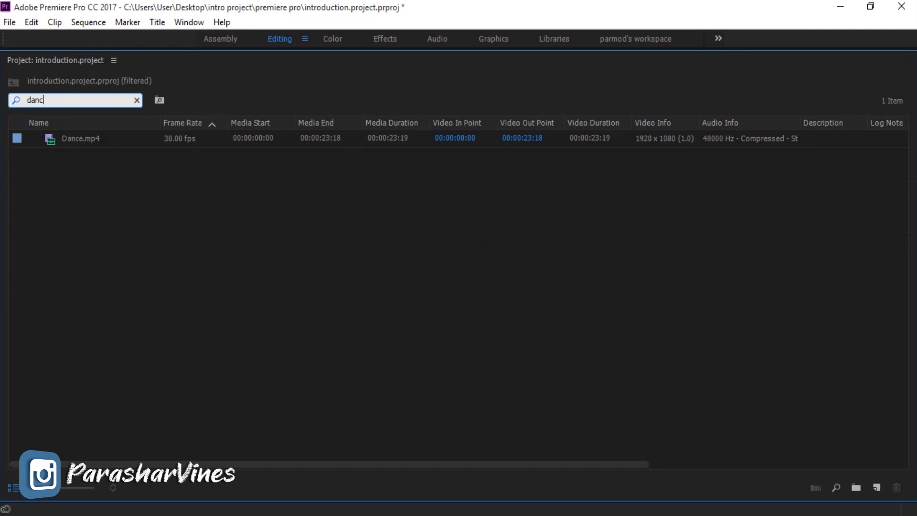
{"action": "left_click", "coordinate": [65, 137]}
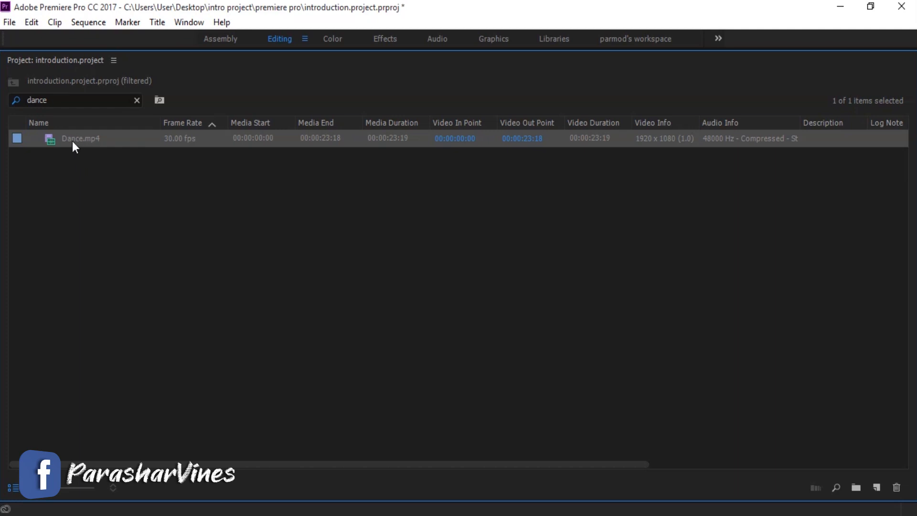
{"action": "double_click", "coordinate": [61, 100]}
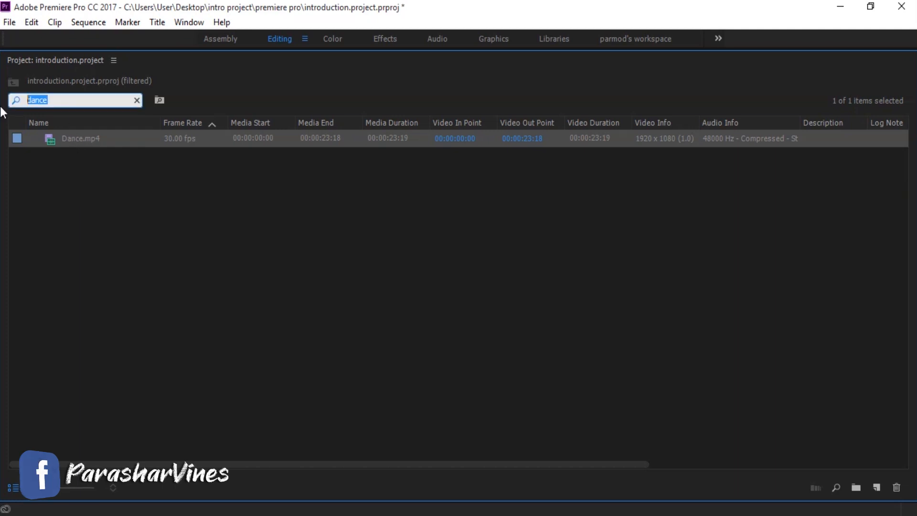
{"action": "key", "text": "BackSpace"}
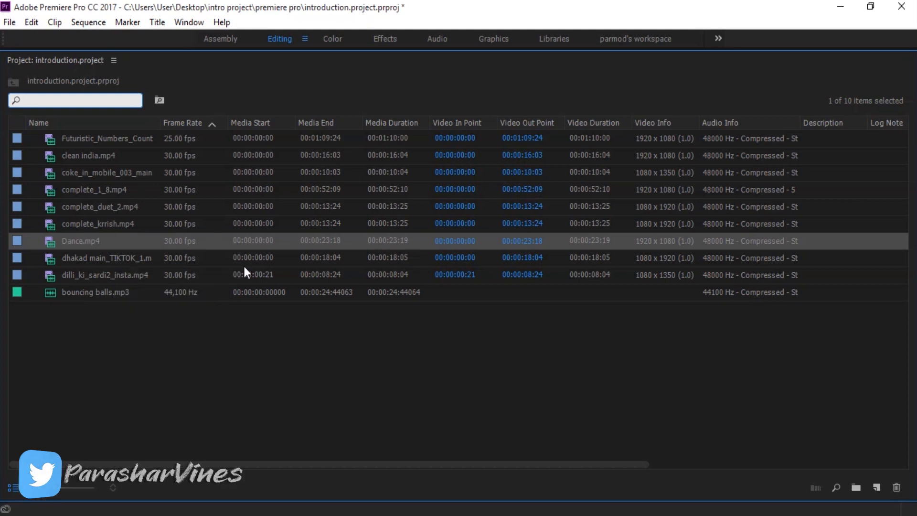
Create a new bin named "videos" in the Project panel
{"action": "left_click", "coordinate": [676, 405]}
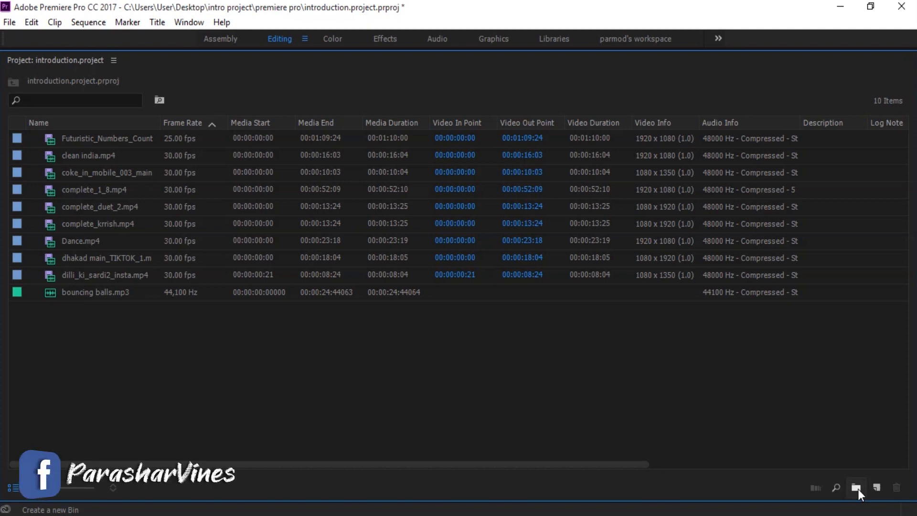
{"action": "left_click", "coordinate": [858, 488]}
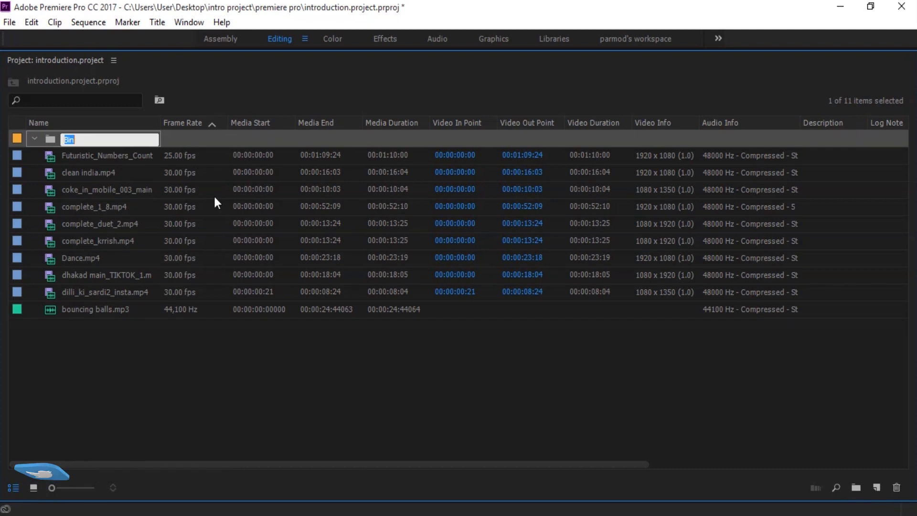
{"action": "type", "text": "video"}
{"action": "type", "text": "s"}
{"action": "key", "text": "Tab"}
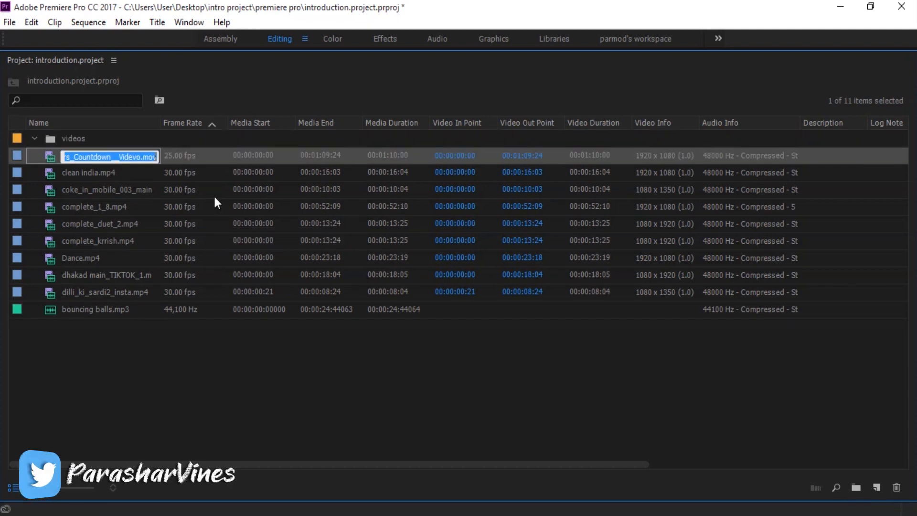
Move the nine video clips, from the Futuristic_Numbers countdown through dilli_ki_sardi2_insta.mp4, into the videos bin and collapse it
{"action": "left_click", "coordinate": [87, 293], "text": "shift"}
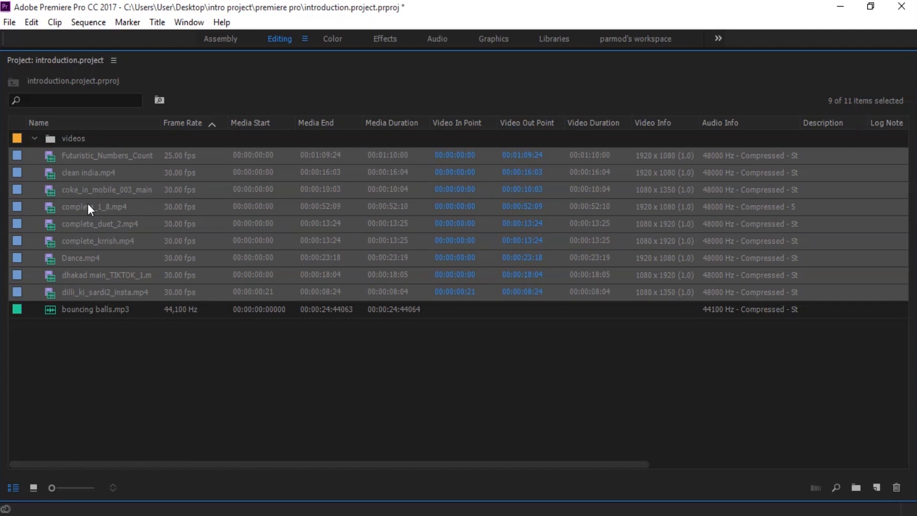
{"action": "left_click_drag", "start_coordinate": [87, 203], "coordinate": [77, 139]}
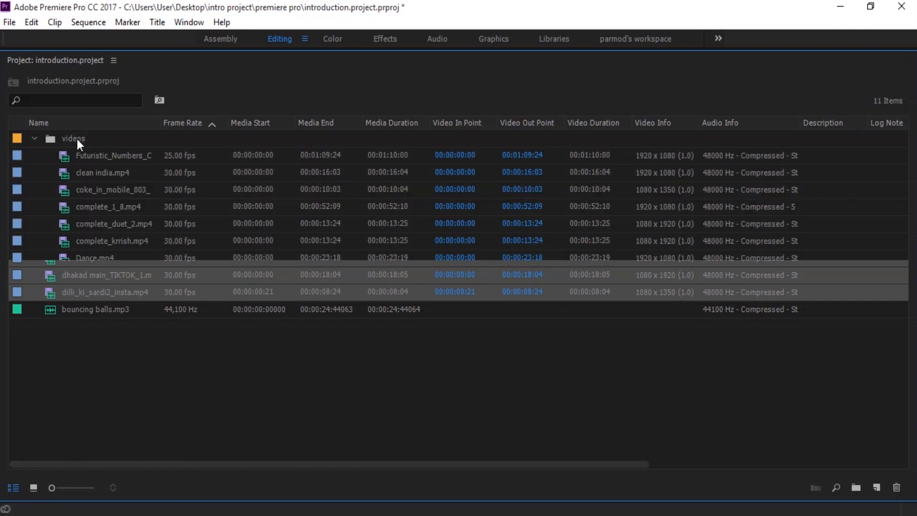
{"action": "left_click", "coordinate": [36, 139]}
{"action": "left_click", "coordinate": [36, 139]}
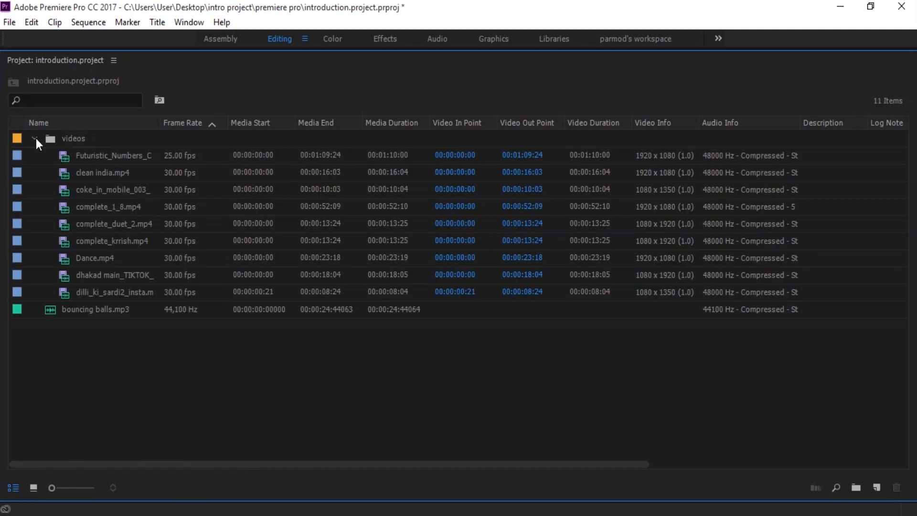
{"action": "left_click", "coordinate": [35, 139]}
Create a new bin named "audio", move bouncing balls.mp3 into it, and collapse the bin
{"action": "left_click", "coordinate": [89, 158]}
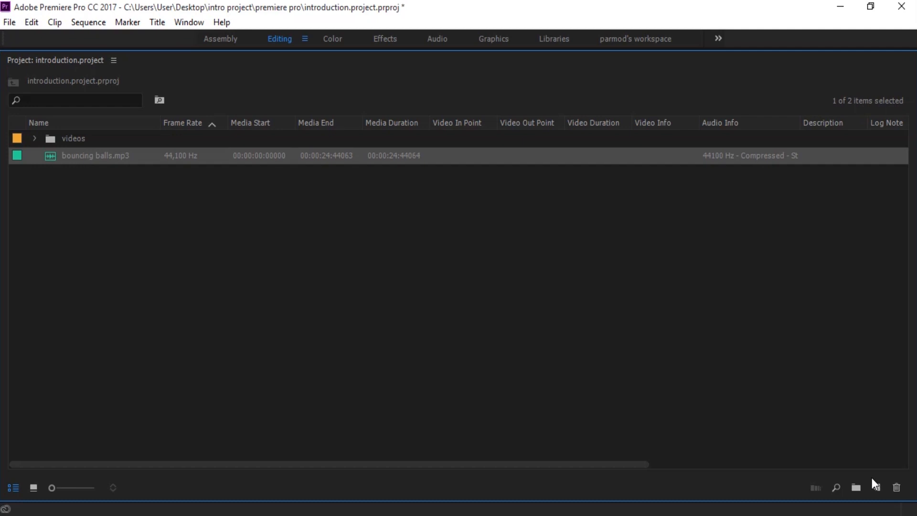
{"action": "left_click", "coordinate": [856, 487]}
{"action": "type", "text": "a"}
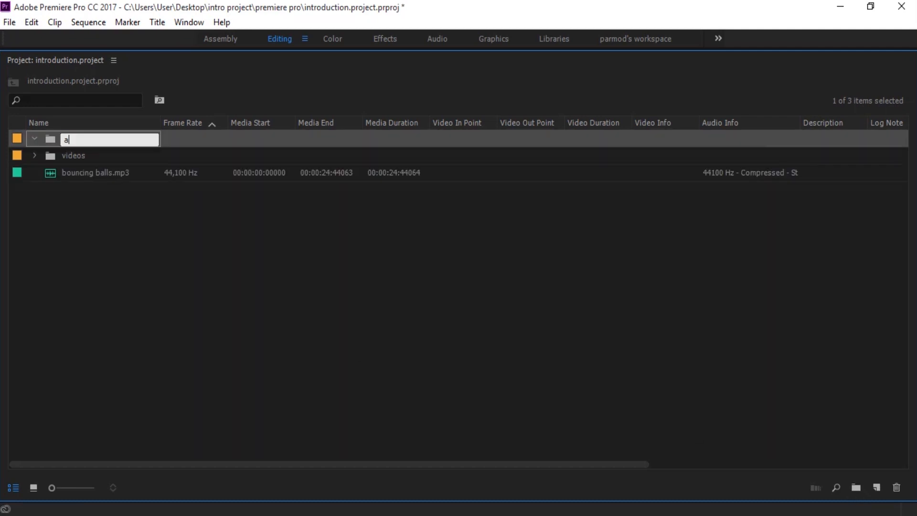
{"action": "type", "text": "udio"}
{"action": "left_click", "coordinate": [71, 207]}
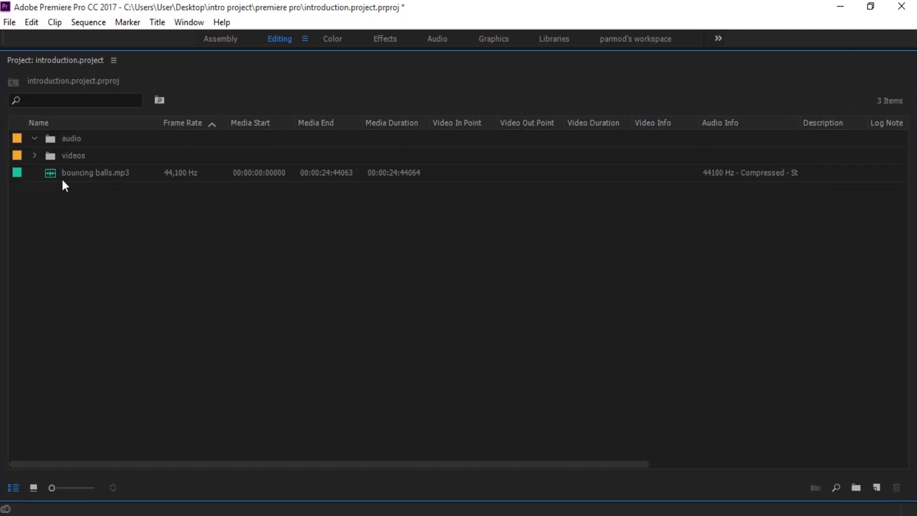
{"action": "left_click_drag", "start_coordinate": [61, 174], "coordinate": [72, 144]}
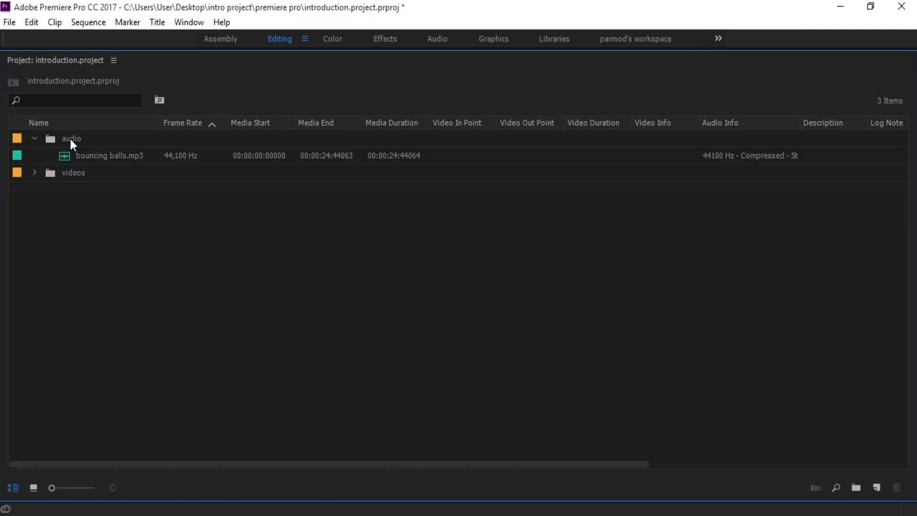
{"action": "left_click", "coordinate": [34, 140]}
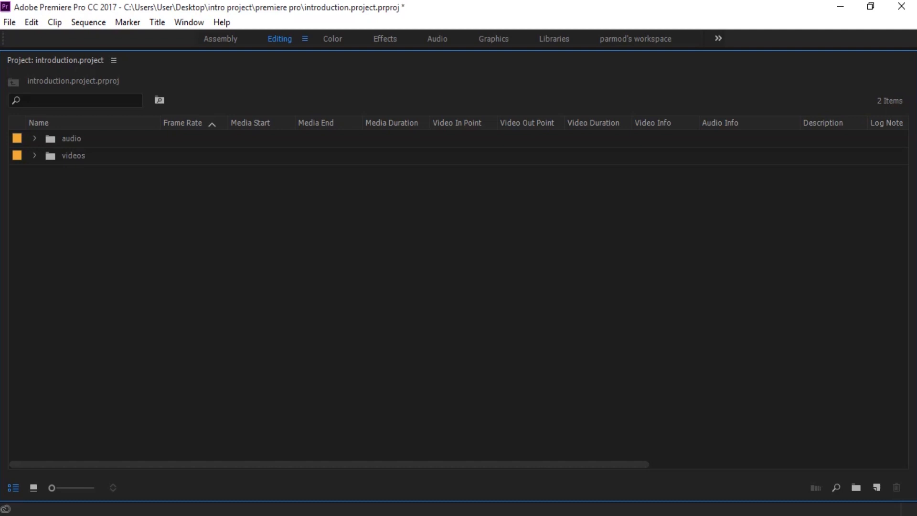
Delete the audio and videos bins together from the project
{"action": "mouse_move", "coordinate": [378, 515]}
{"action": "left_click", "coordinate": [55, 141]}
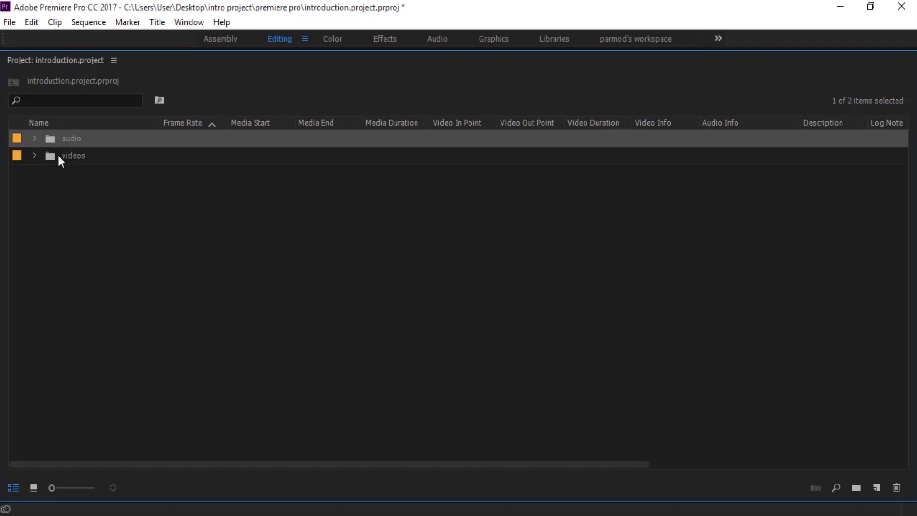
{"action": "left_click", "coordinate": [52, 156], "text": "ctrl"}
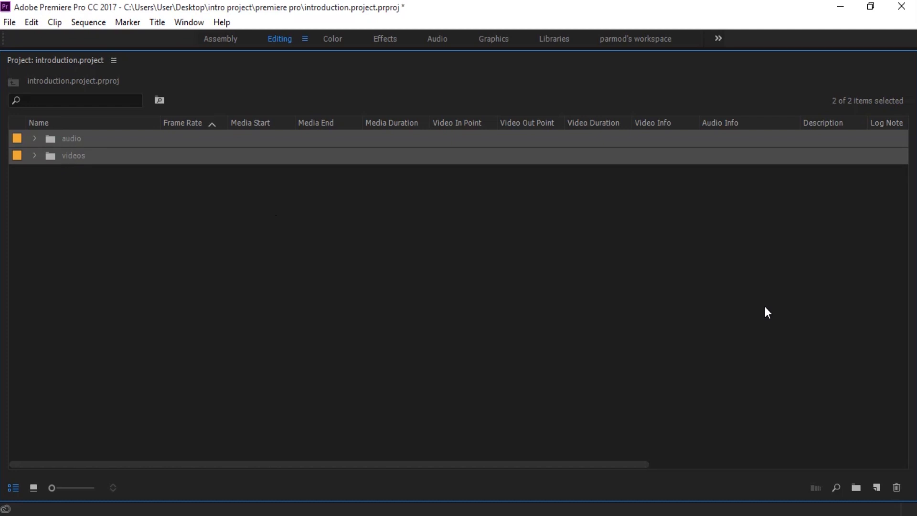
{"action": "left_click", "coordinate": [897, 488]}
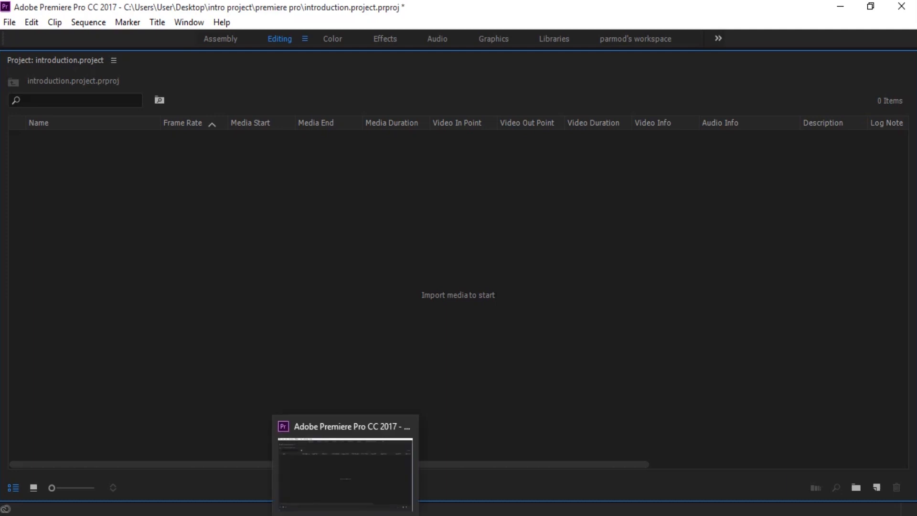
Switch to File Explorer and import all five folders from Desktop > intro project > footage into the Premiere Pro Project panel, leaving them deselected
{"action": "left_click", "coordinate": [306, 487]}
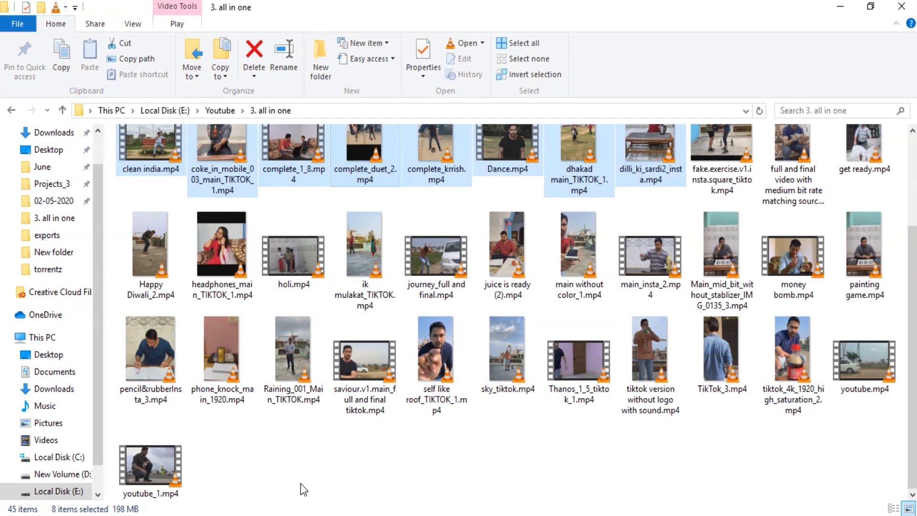
{"action": "left_click", "coordinate": [42, 150]}
{"action": "double_click", "coordinate": [162, 188]}
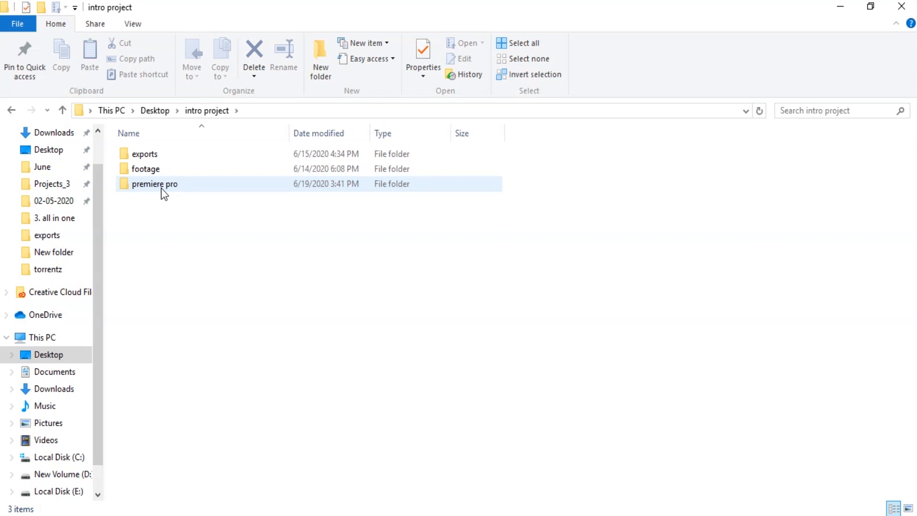
{"action": "double_click", "coordinate": [151, 170]}
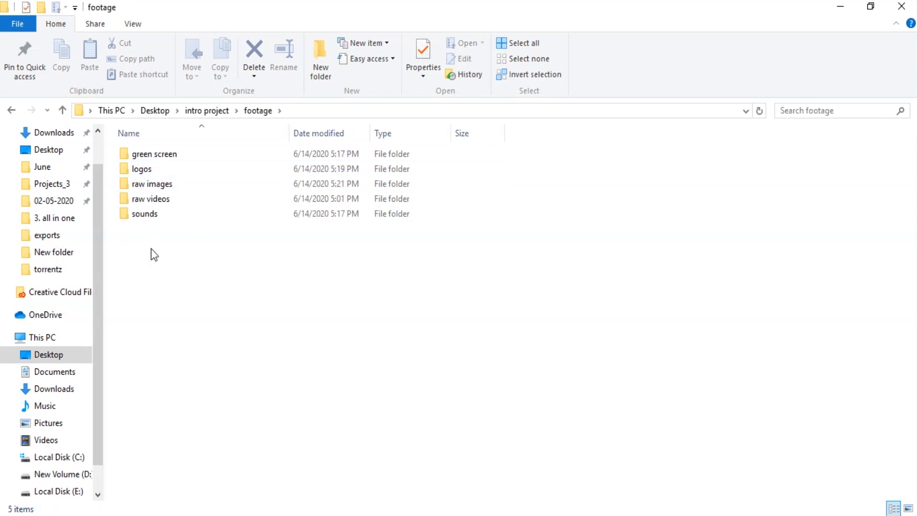
{"action": "left_click_drag", "start_coordinate": [151, 248], "coordinate": [133, 152]}
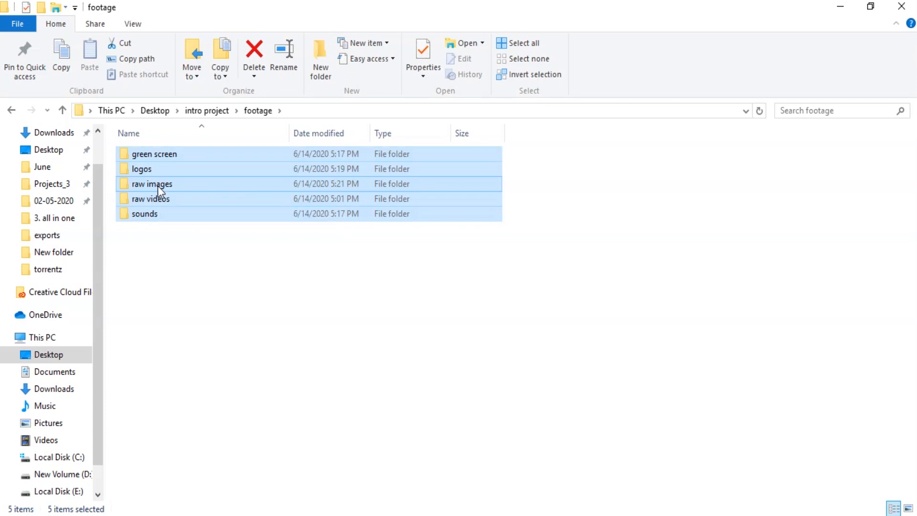
{"action": "left_click_drag", "start_coordinate": [158, 185], "coordinate": [225, 307]}
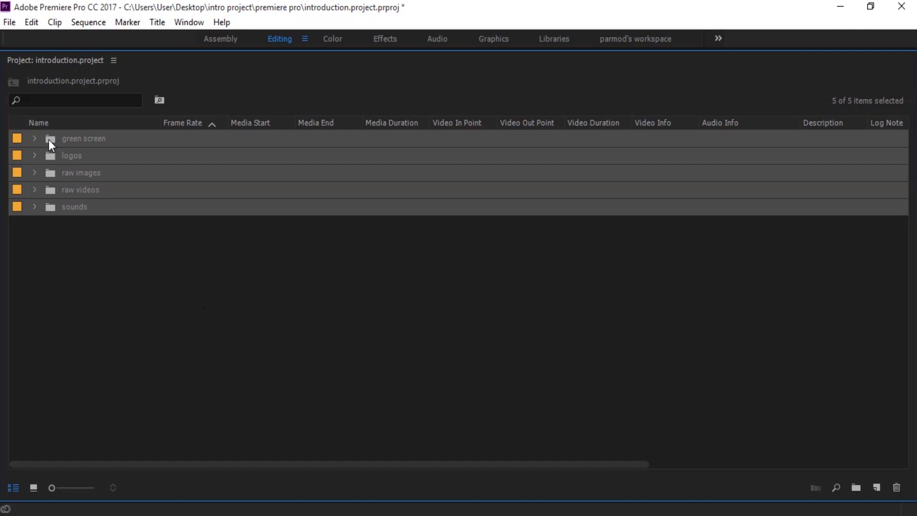
{"action": "left_click", "coordinate": [62, 248]}
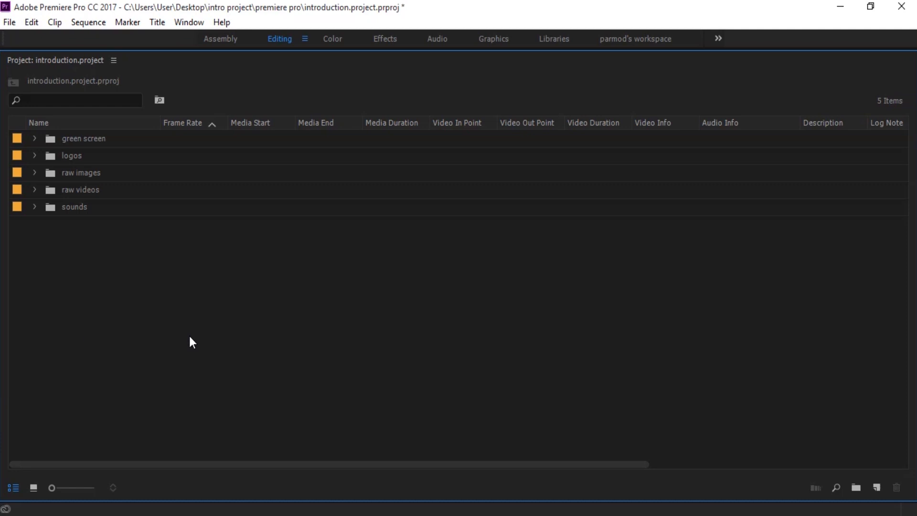
Display the imported bins in Icon View and leave them all deselected
{"action": "left_click", "coordinate": [34, 488]}
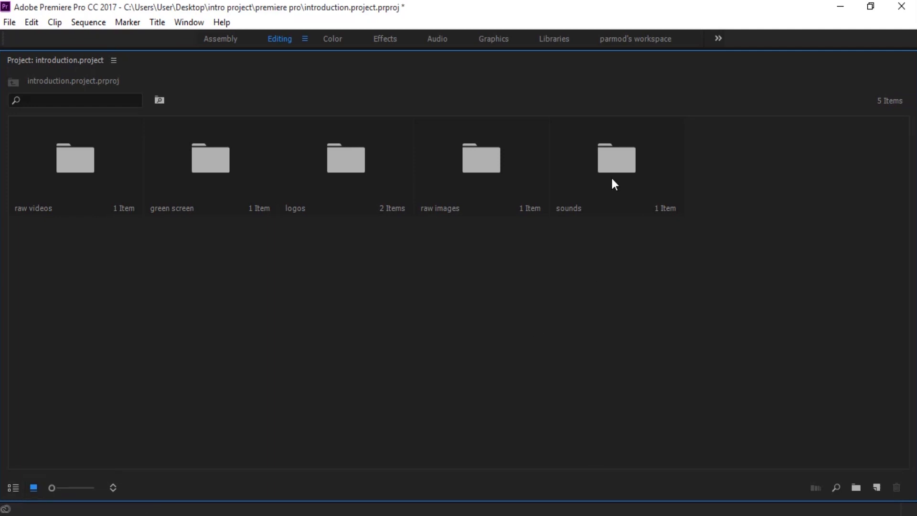
{"action": "left_click_drag", "start_coordinate": [666, 227], "coordinate": [13, 153]}
{"action": "left_click", "coordinate": [297, 364]}
Delete the green screen bin, followed by the raw videos, logos, raw images and sounds bins together
{"action": "left_click", "coordinate": [215, 205]}
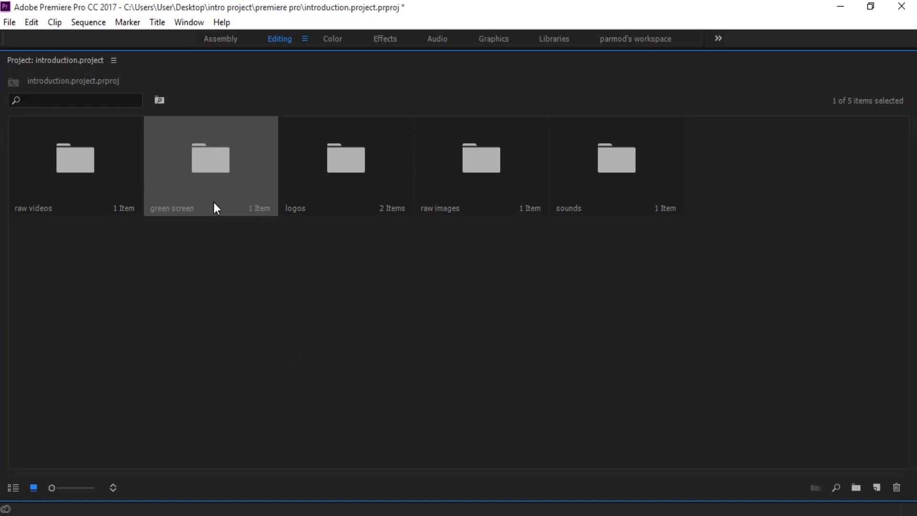
{"action": "left_click", "coordinate": [898, 482]}
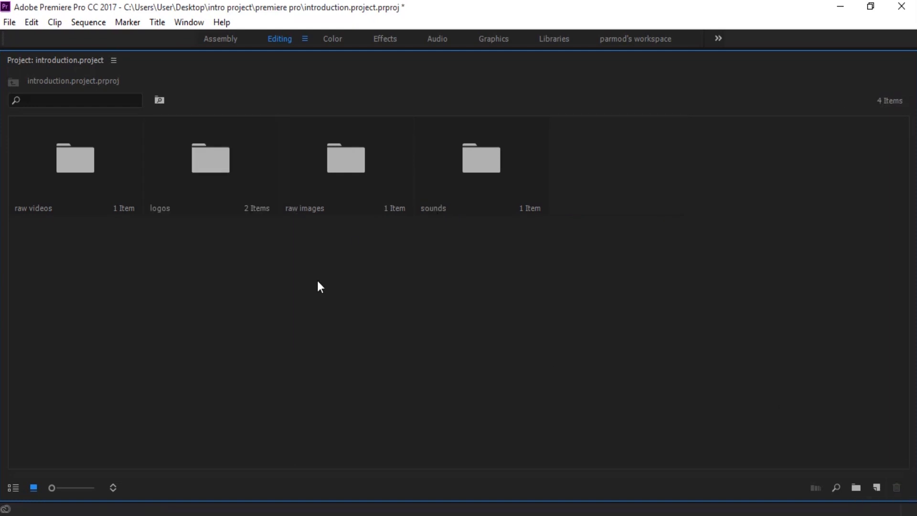
{"action": "left_click_drag", "start_coordinate": [527, 268], "coordinate": [47, 166]}
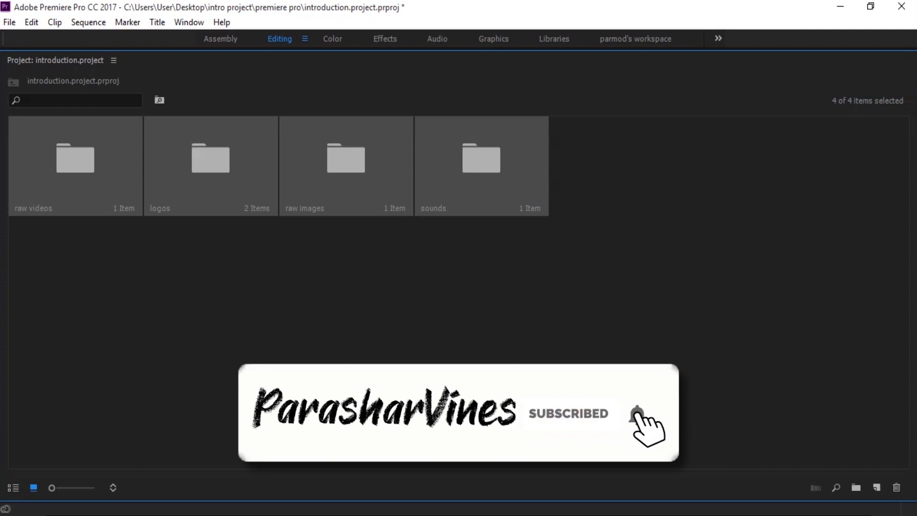
{"action": "left_click", "coordinate": [897, 487]}
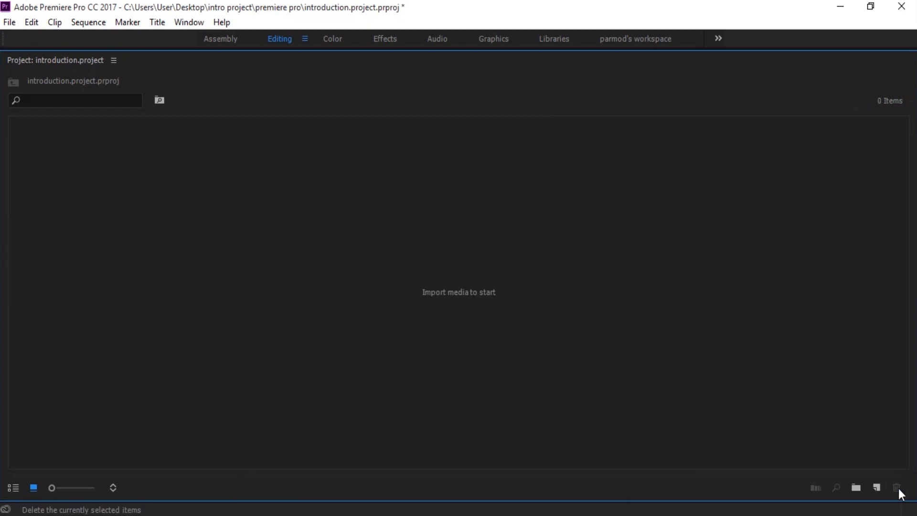
Switch to File Explorer and import Futuristic_Numbers_Countdown__Videvo.mov from the raw videos folder into the Premiere Pro Project panel
{"action": "key", "text": "alt+Tab"}
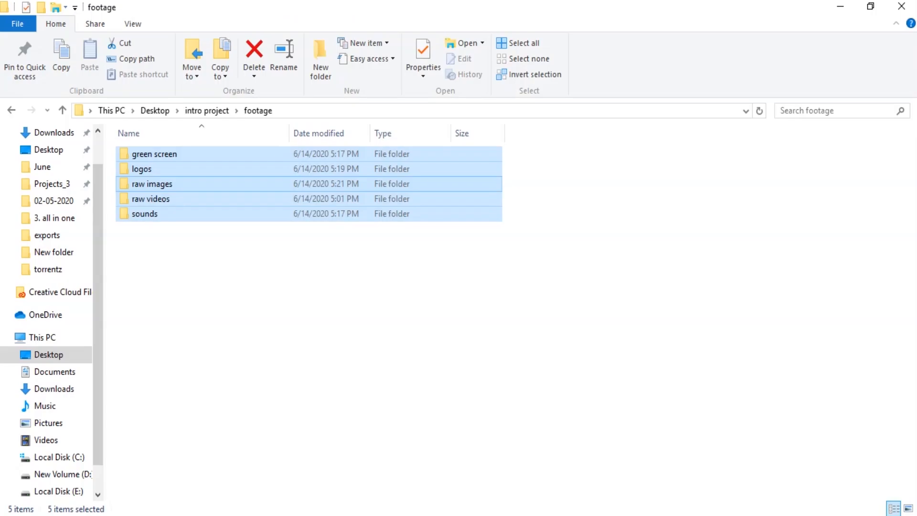
{"action": "double_click", "coordinate": [148, 200]}
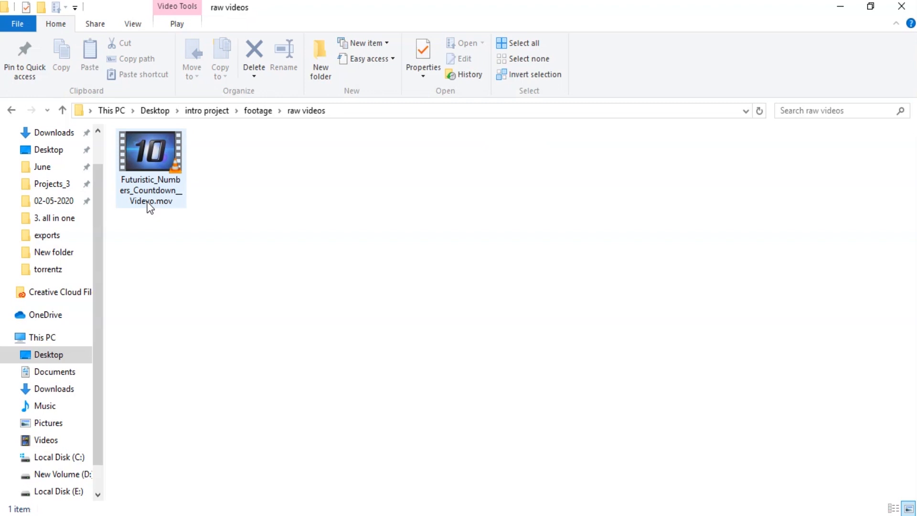
{"action": "left_click", "coordinate": [151, 173]}
{"action": "left_click_drag", "start_coordinate": [151, 170], "coordinate": [272, 319]}
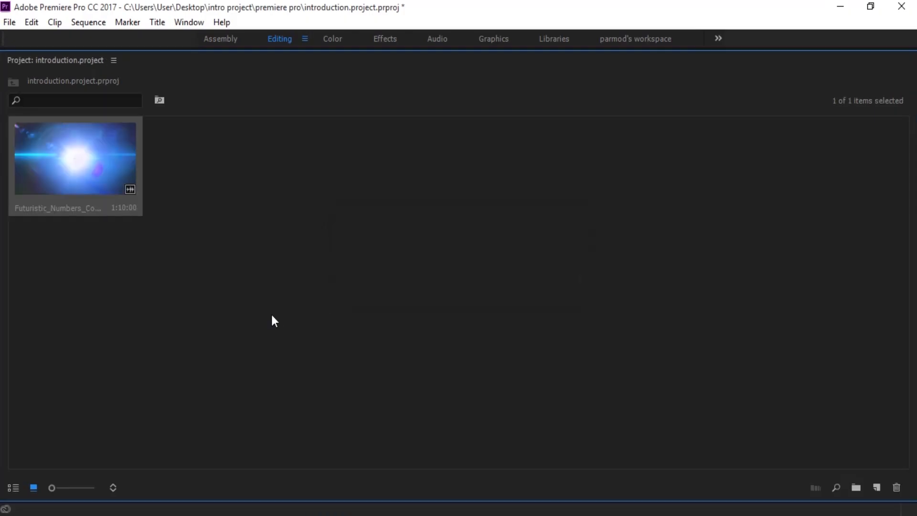
Check the countdown clip in List View, return to Icon View, and enlarge its thumbnail to about 330 pixels wide
{"action": "left_click", "coordinate": [14, 489]}
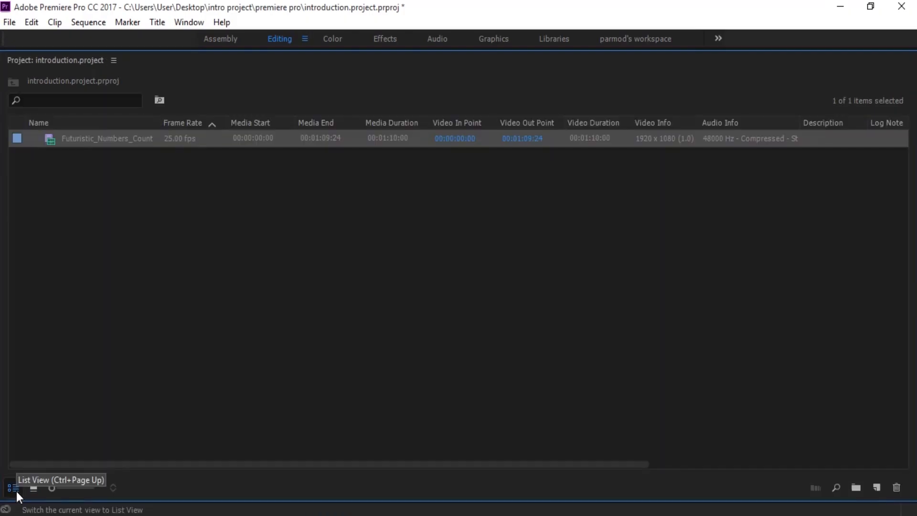
{"action": "left_click", "coordinate": [33, 489]}
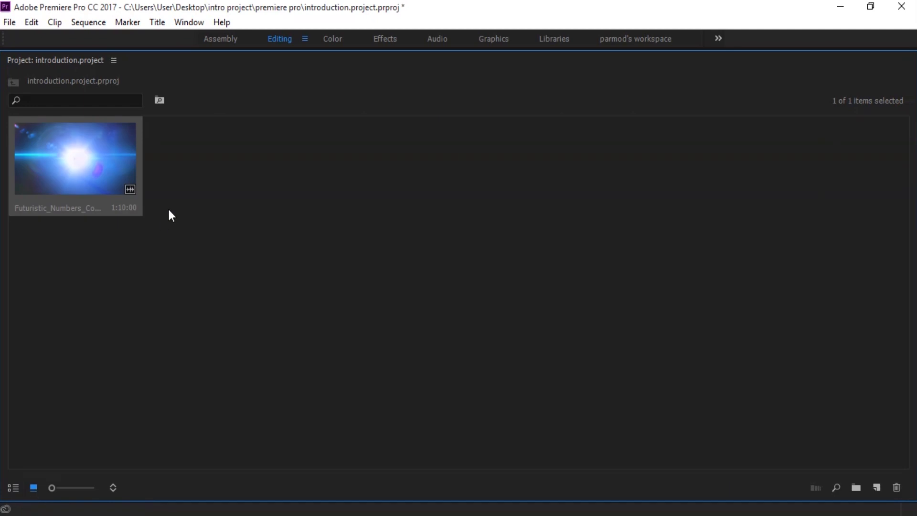
{"action": "left_click_drag", "start_coordinate": [52, 488], "coordinate": [80, 491]}
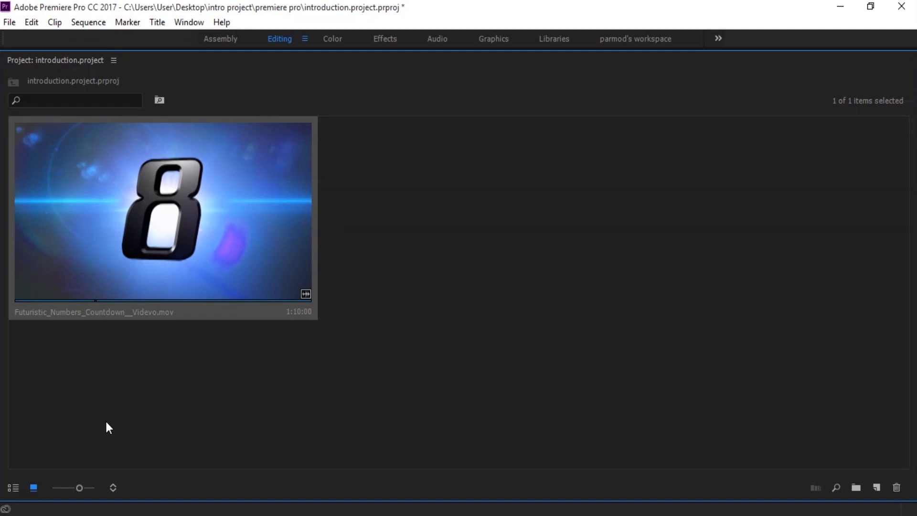
Compare List View with Icon View again and review the icon sorting options without changing User Order
{"action": "left_click", "coordinate": [14, 487]}
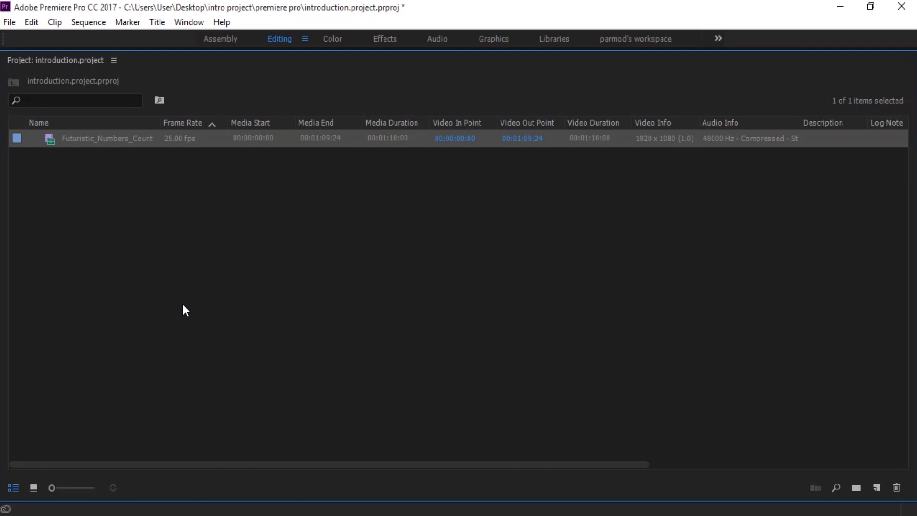
{"action": "left_click", "coordinate": [35, 487]}
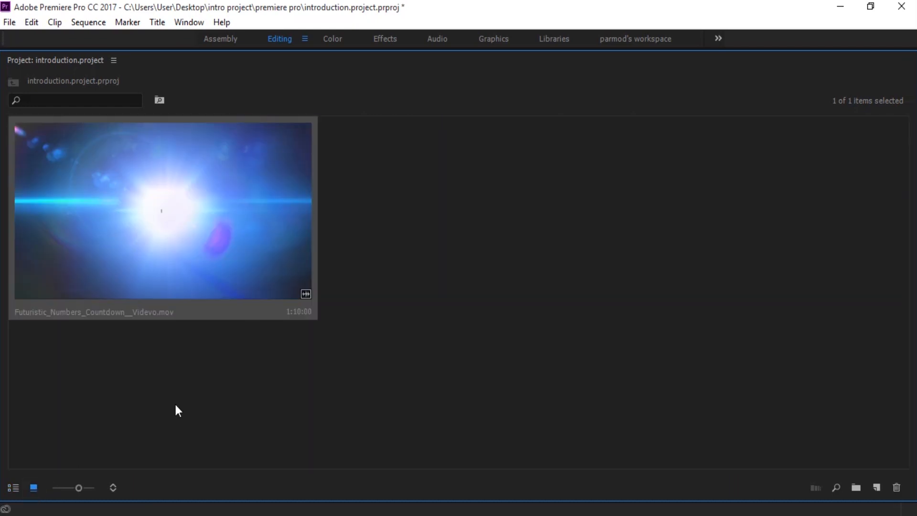
{"action": "left_click", "coordinate": [114, 487]}
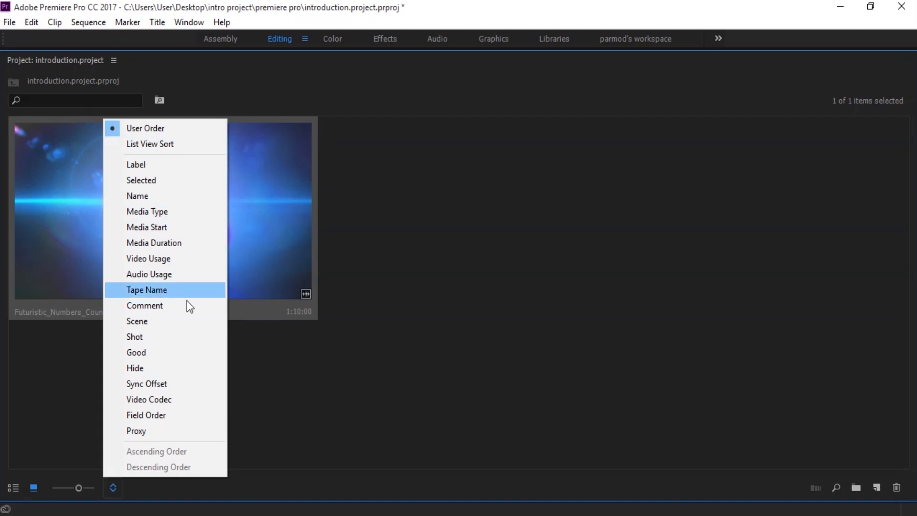
{"action": "left_click", "coordinate": [338, 426]}
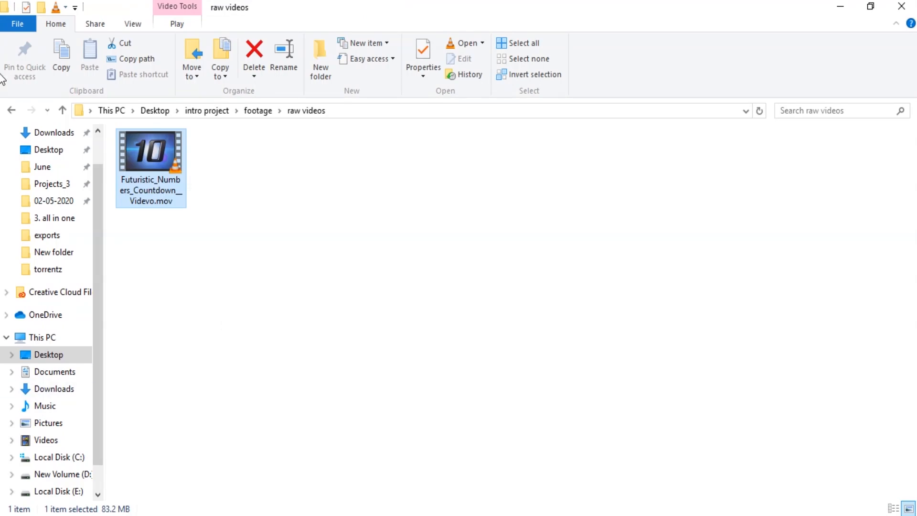
Import the clips from apple candy main_insta_full and final.mp4 through Dance.mp4 from the 3. all in one folder into the Premiere Pro Project panel
{"action": "left_click", "coordinate": [12, 111]}
{"action": "left_click", "coordinate": [12, 111]}
{"action": "left_click", "coordinate": [12, 112]}
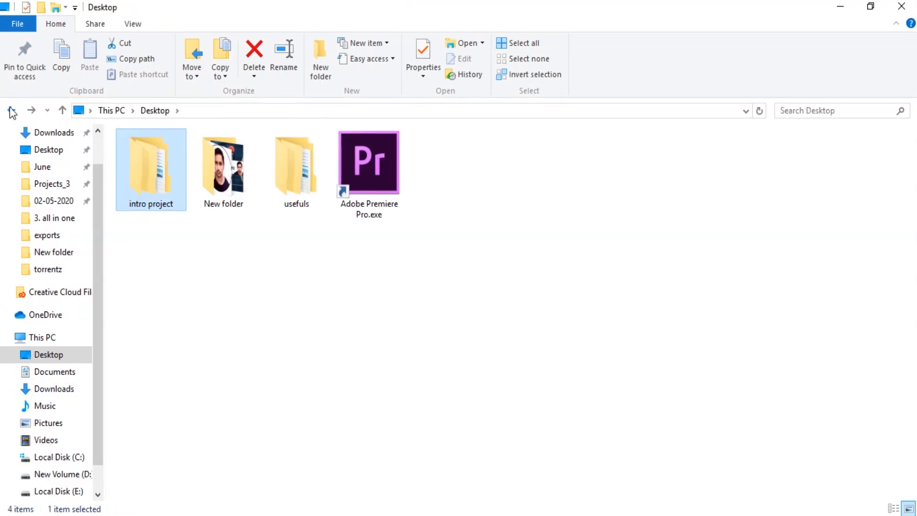
{"action": "left_click", "coordinate": [11, 111]}
{"action": "left_click", "coordinate": [168, 177]}
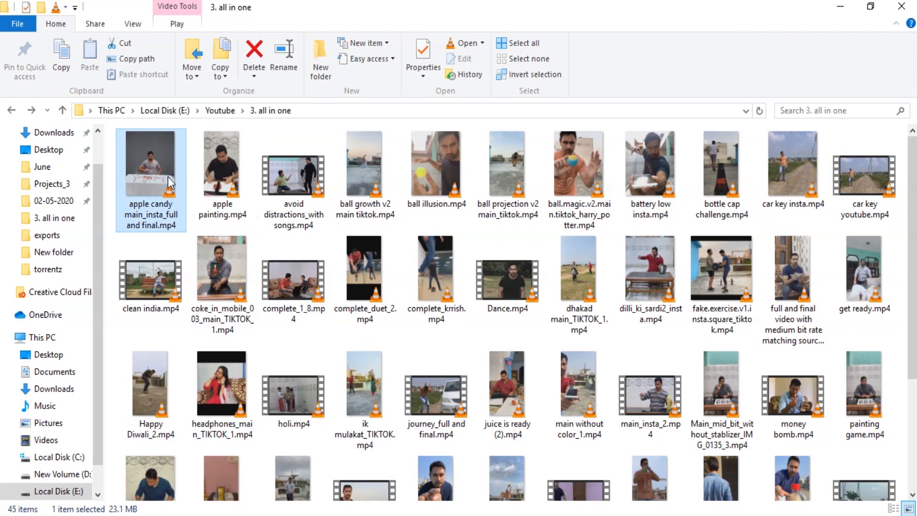
{"action": "left_click", "coordinate": [511, 286], "text": "shift"}
{"action": "left_click_drag", "start_coordinate": [497, 285], "coordinate": [227, 377]}
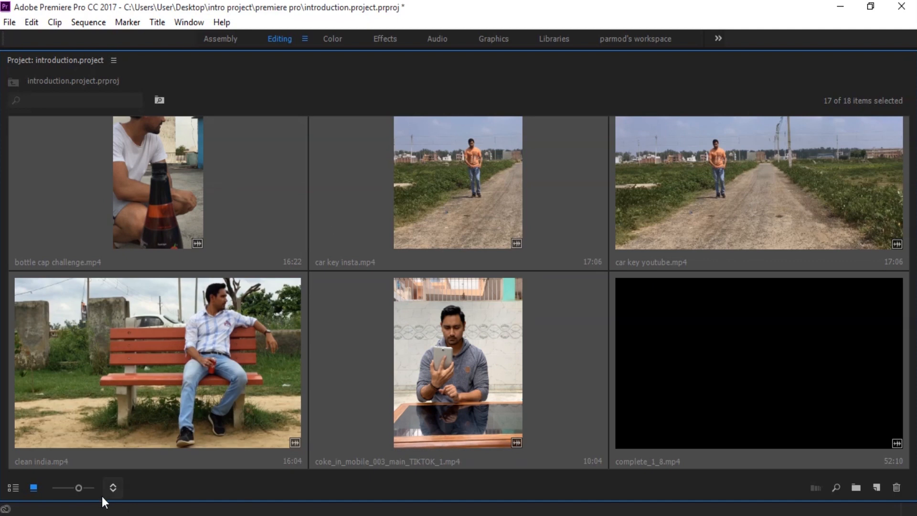
Shrink the clip thumbnails to the smallest size, sort the icons by Name, and deselect all clips
{"action": "left_click_drag", "start_coordinate": [79, 488], "coordinate": [51, 489]}
{"action": "left_click", "coordinate": [113, 487]}
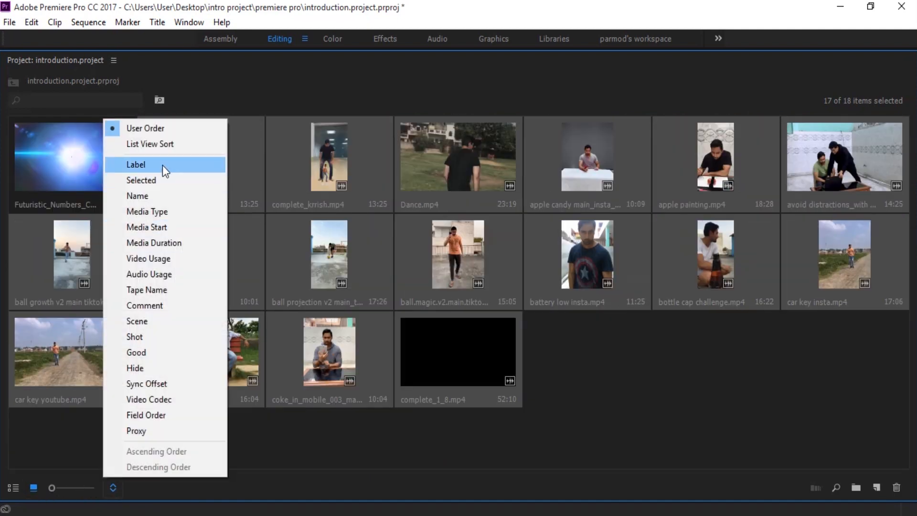
{"action": "left_click", "coordinate": [162, 197]}
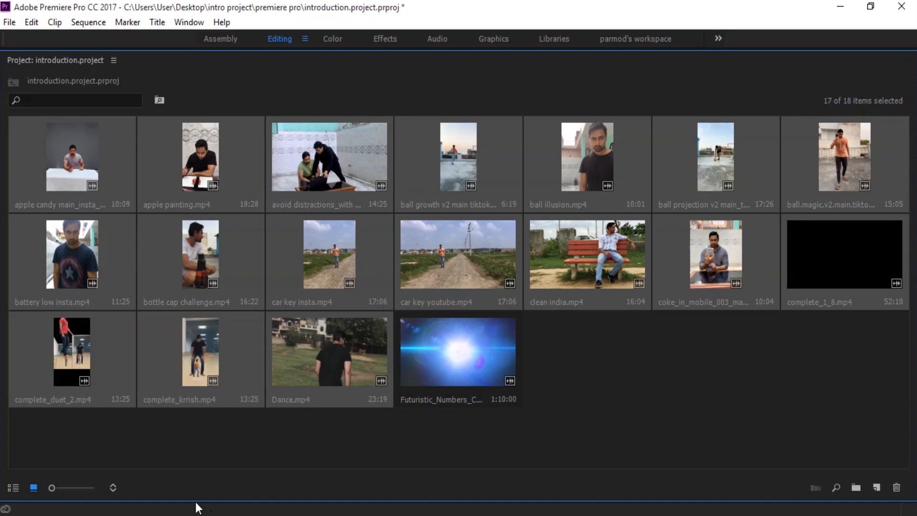
{"action": "left_click", "coordinate": [113, 488]}
{"action": "left_click", "coordinate": [113, 488]}
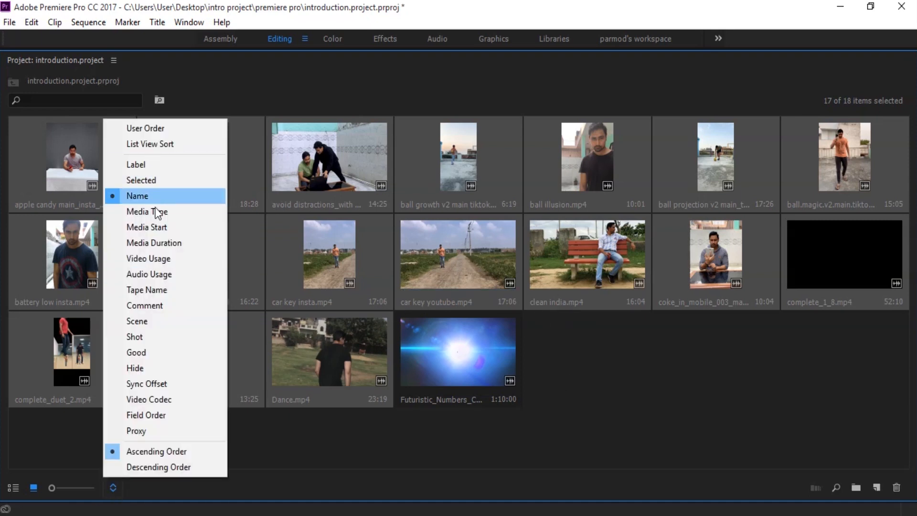
{"action": "left_click", "coordinate": [373, 454]}
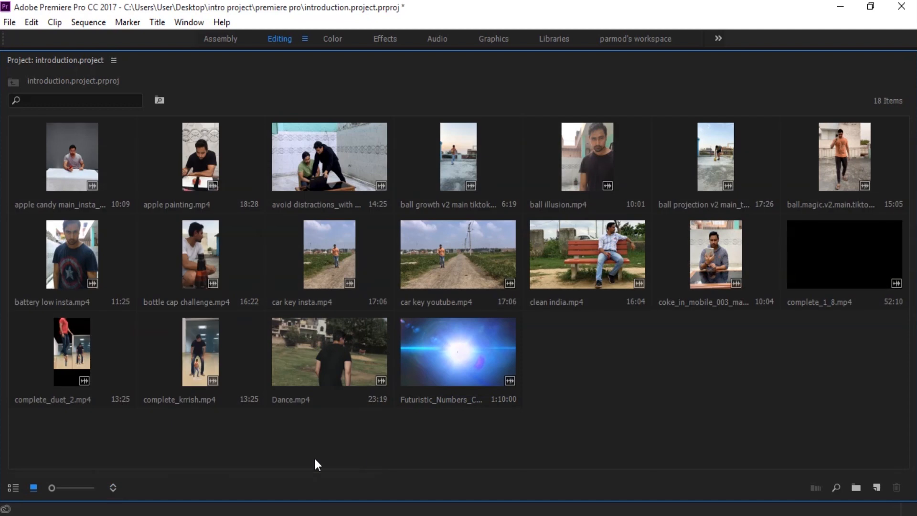
Switch to List View and sort the clips by Name, toggling between ascending and descending order
{"action": "left_click", "coordinate": [15, 489]}
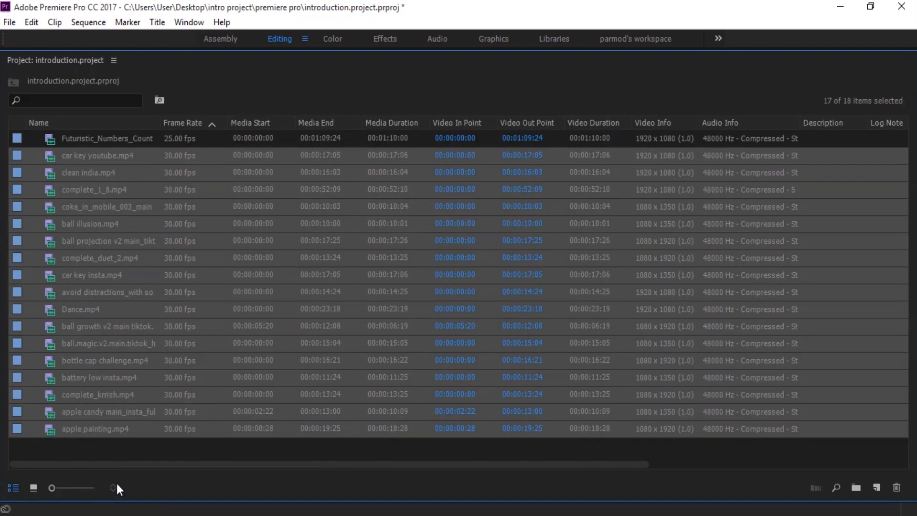
{"action": "left_click", "coordinate": [216, 449]}
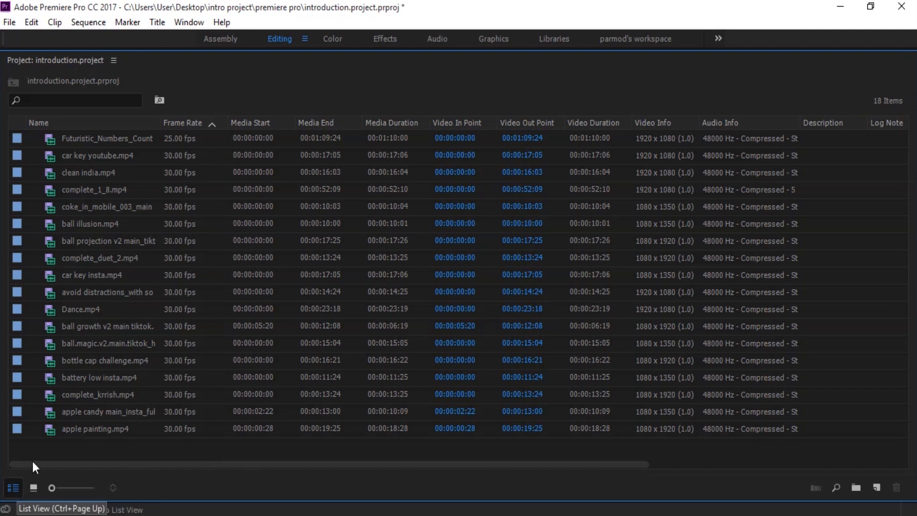
{"action": "left_click", "coordinate": [110, 125]}
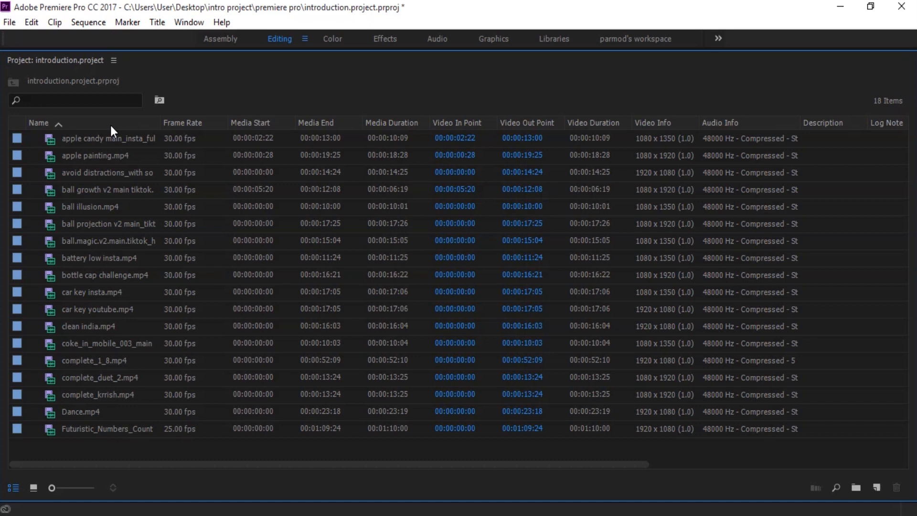
{"action": "left_click", "coordinate": [110, 125]}
{"action": "left_click", "coordinate": [111, 125]}
{"action": "left_click", "coordinate": [112, 125]}
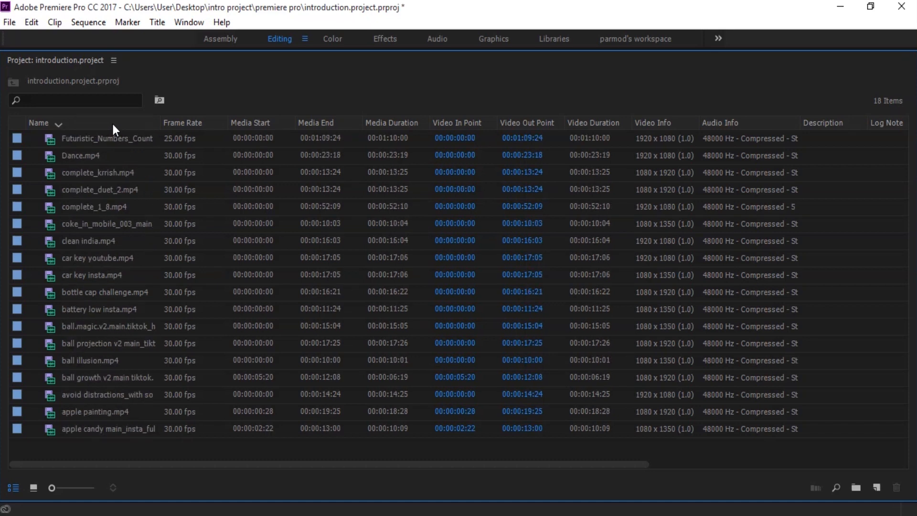
{"action": "left_click", "coordinate": [114, 125]}
{"action": "left_click", "coordinate": [113, 122]}
Sort the clips by Frame Rate and return to sorting by Name in ascending order
{"action": "left_click", "coordinate": [199, 124]}
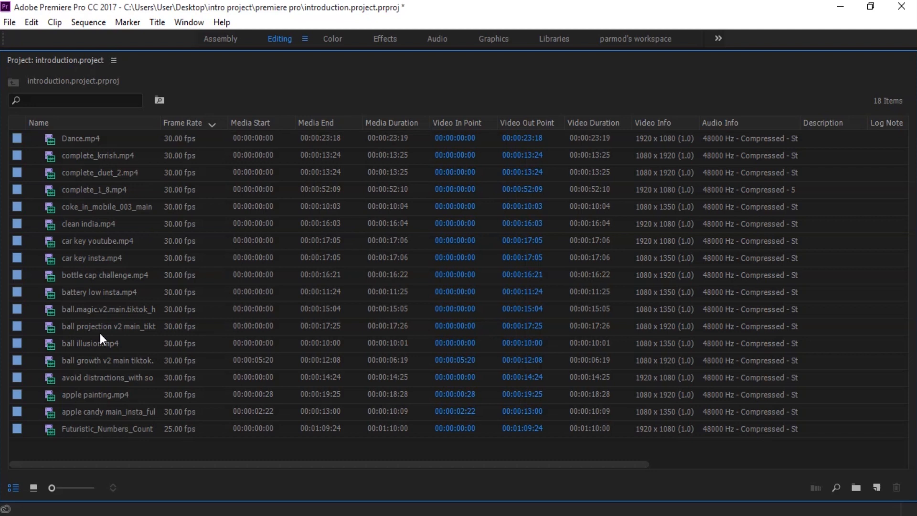
{"action": "left_click", "coordinate": [108, 123]}
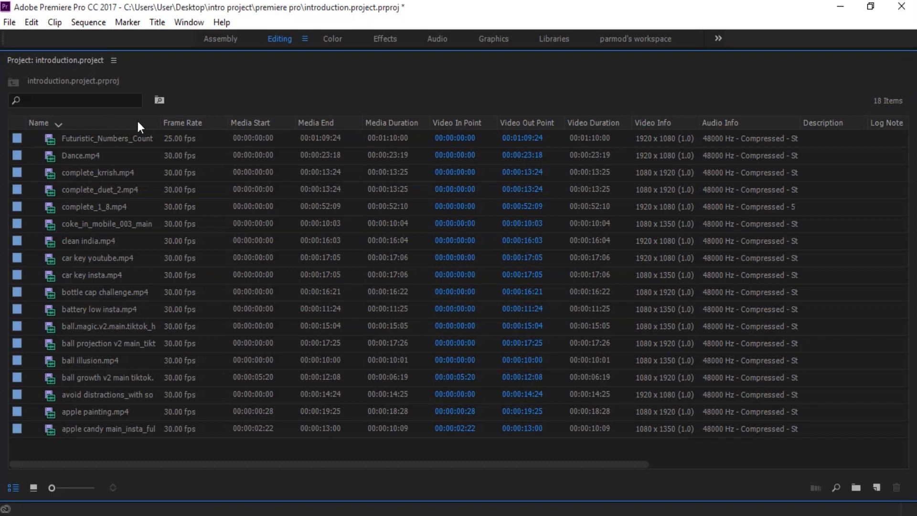
{"action": "left_click", "coordinate": [115, 125]}
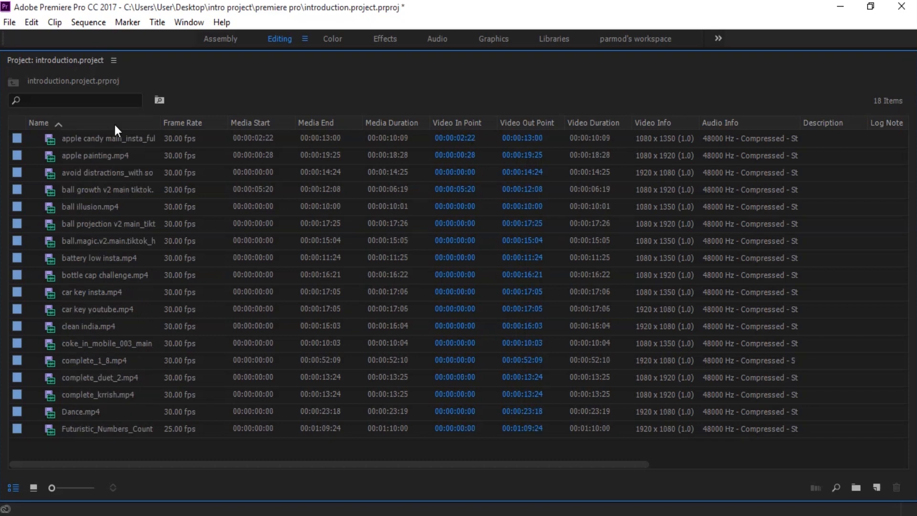
{"action": "left_click", "coordinate": [115, 124]}
{"action": "left_click", "coordinate": [59, 126]}
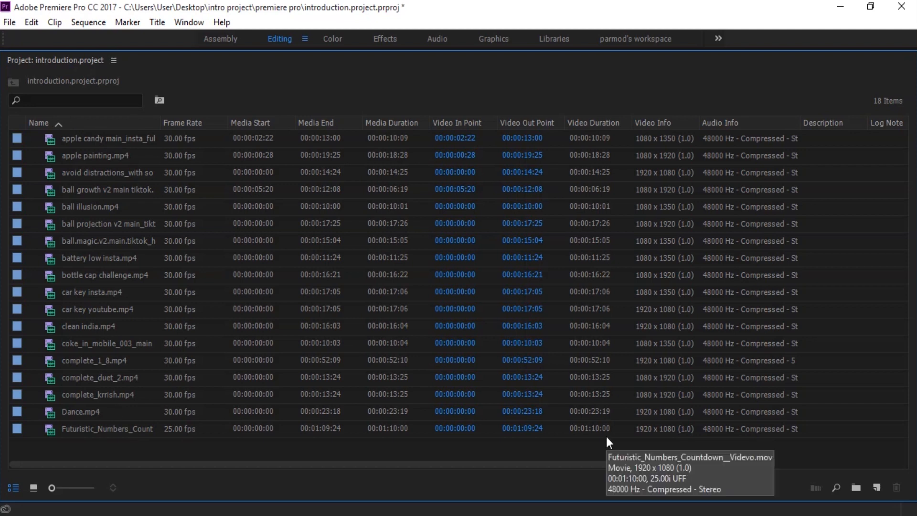
Open the Find dialog, review the columns available as search criteria, and close it without searching
{"action": "left_click", "coordinate": [837, 488]}
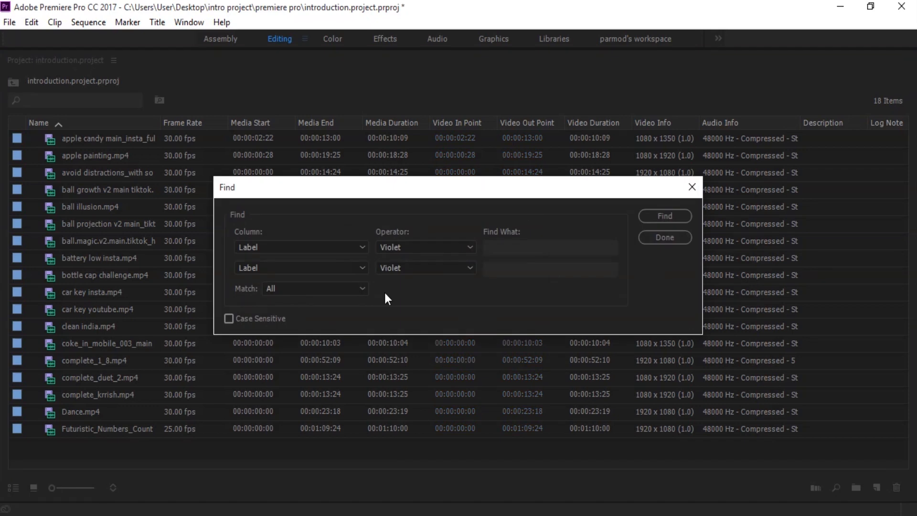
{"action": "left_click", "coordinate": [344, 249]}
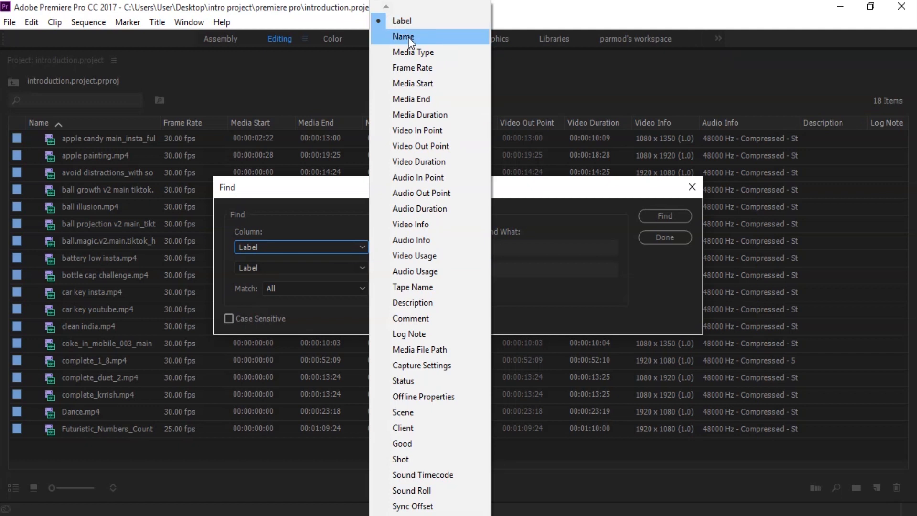
{"action": "left_click", "coordinate": [681, 190]}
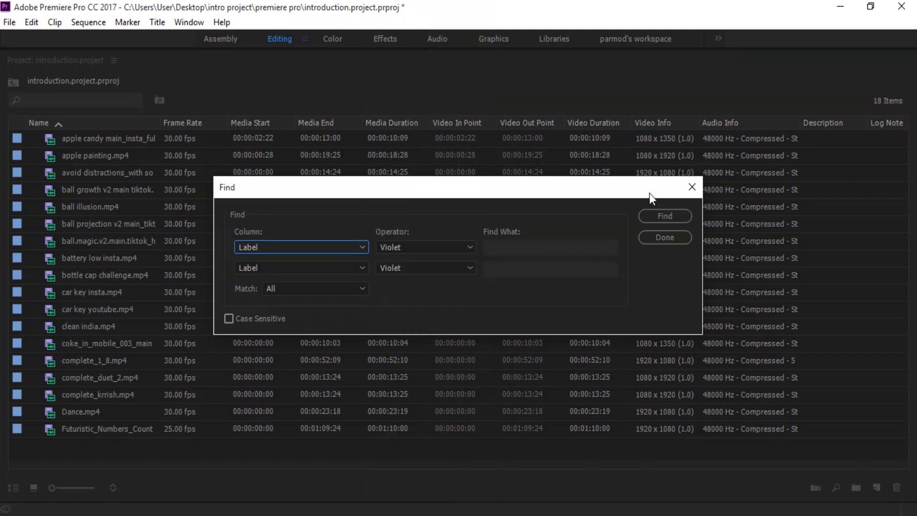
{"action": "left_click", "coordinate": [691, 188]}
Filter the project clips by "apple" and inspect their remaining metadata columns and the Find dialog
{"action": "left_click", "coordinate": [81, 100]}
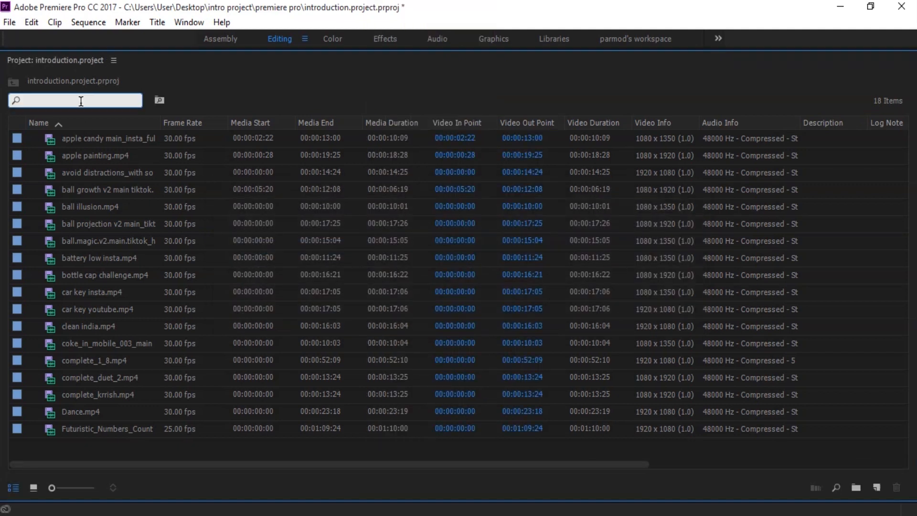
{"action": "type", "text": "apple"}
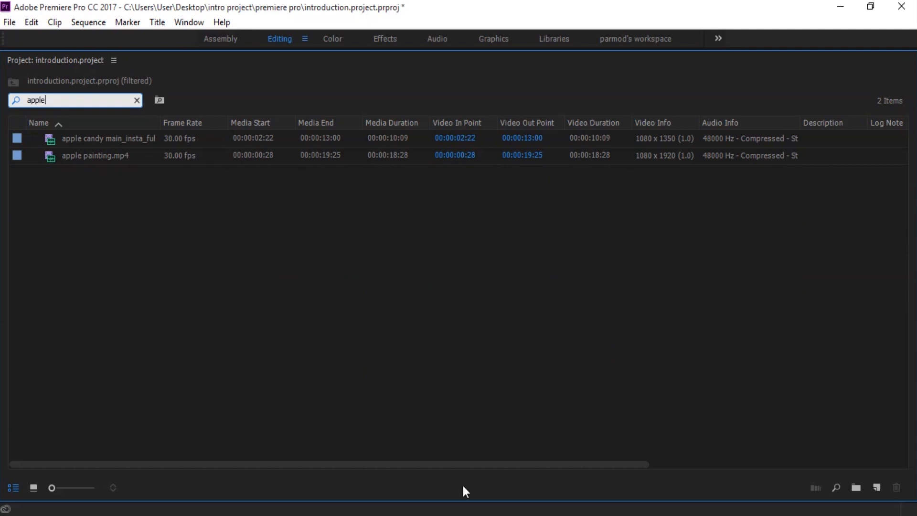
{"action": "left_click_drag", "start_coordinate": [452, 464], "coordinate": [751, 450]}
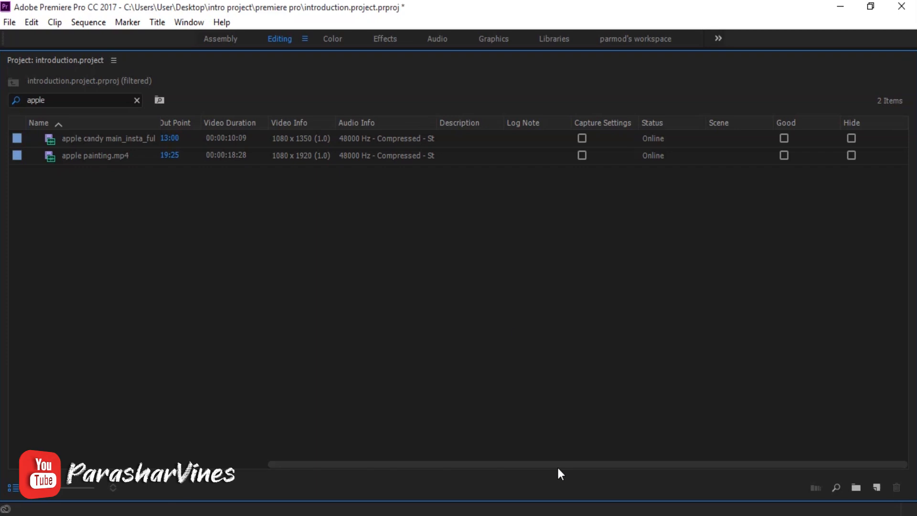
{"action": "left_click_drag", "start_coordinate": [558, 466], "coordinate": [24, 499]}
{"action": "left_click", "coordinate": [828, 487]}
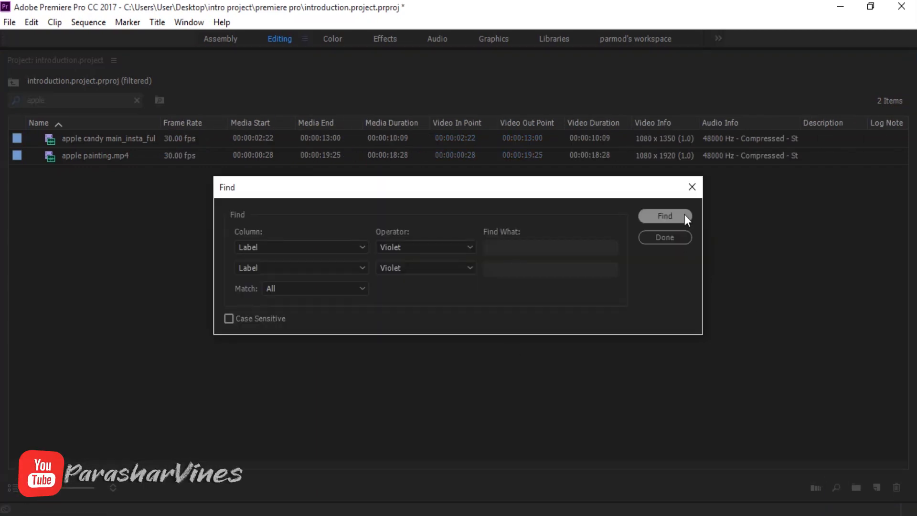
{"action": "left_click", "coordinate": [692, 193]}
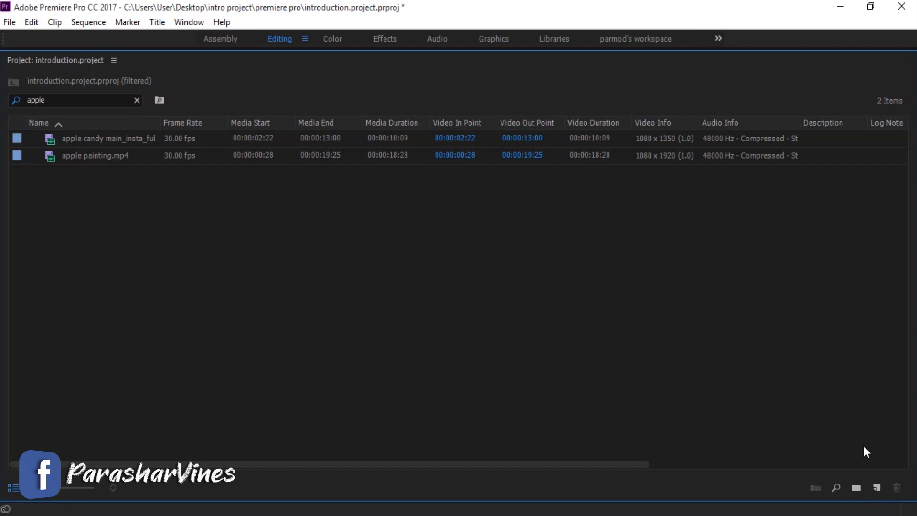
Compare the new item types offered in the Project panel with the application's general New options, without creating anything
{"action": "left_click", "coordinate": [876, 487]}
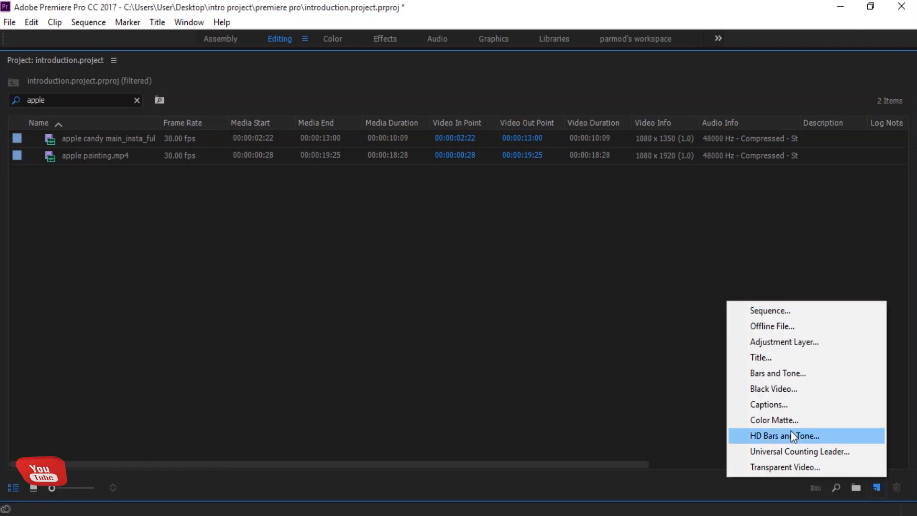
{"action": "left_click", "coordinate": [322, 287]}
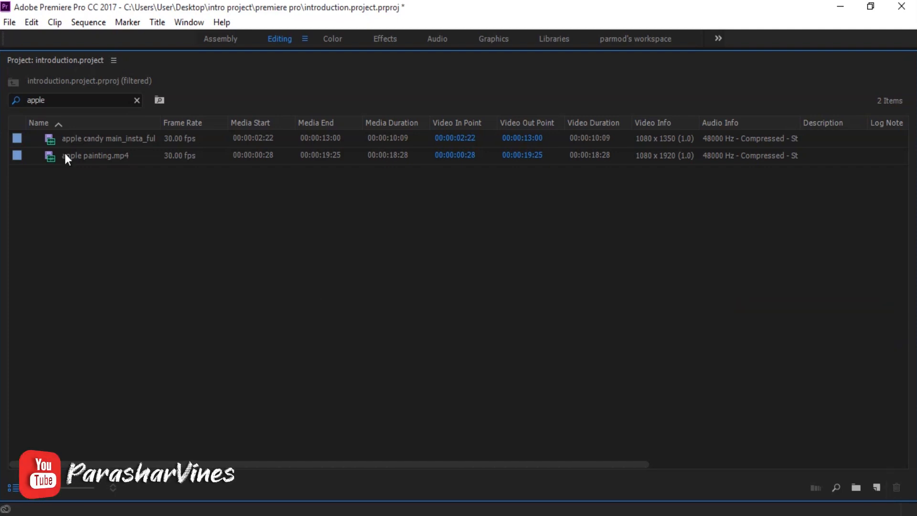
{"action": "left_click", "coordinate": [9, 24]}
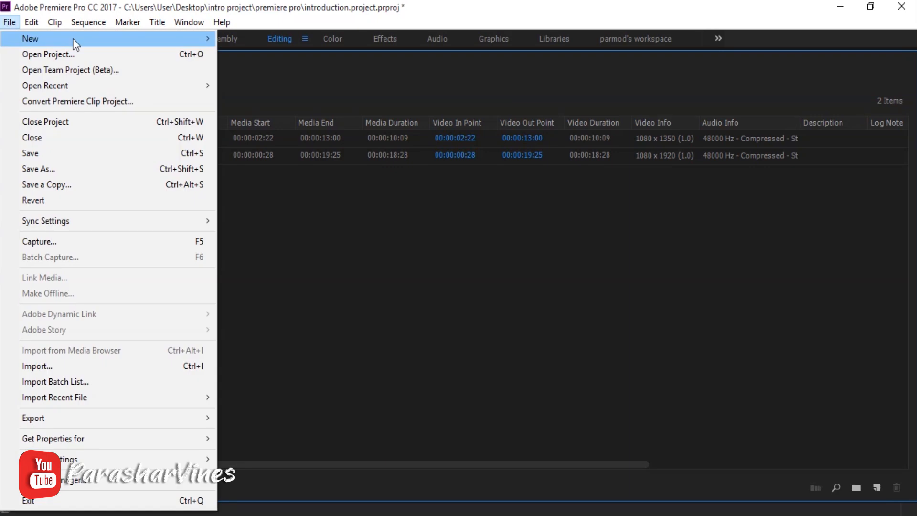
{"action": "mouse_move", "coordinate": [79, 37]}
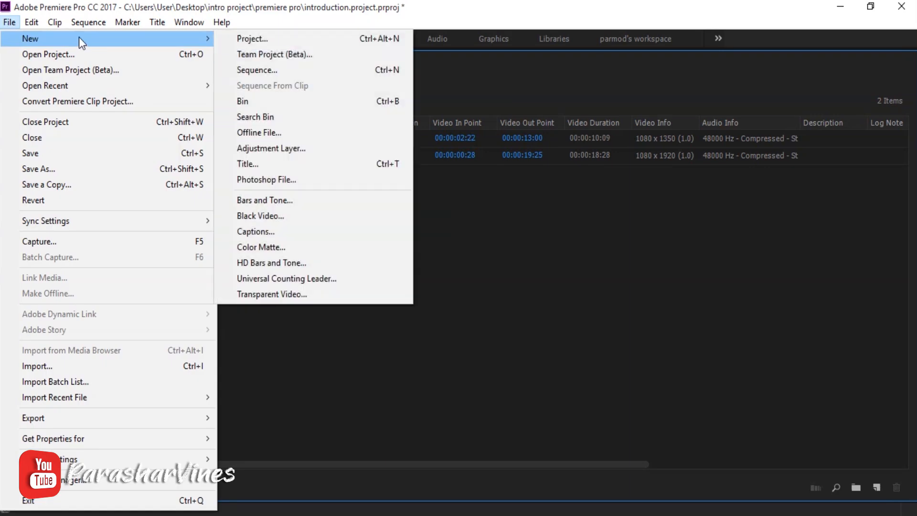
{"action": "left_click", "coordinate": [652, 334]}
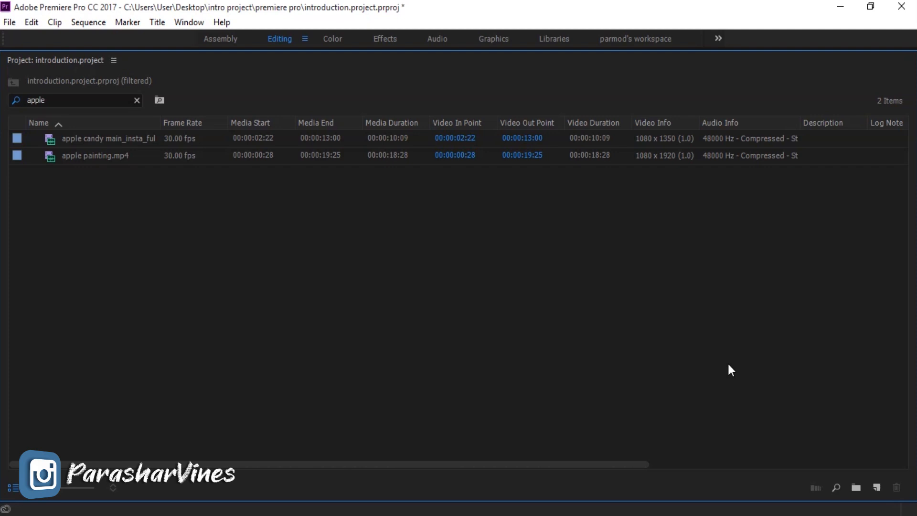
{"action": "left_click", "coordinate": [877, 487]}
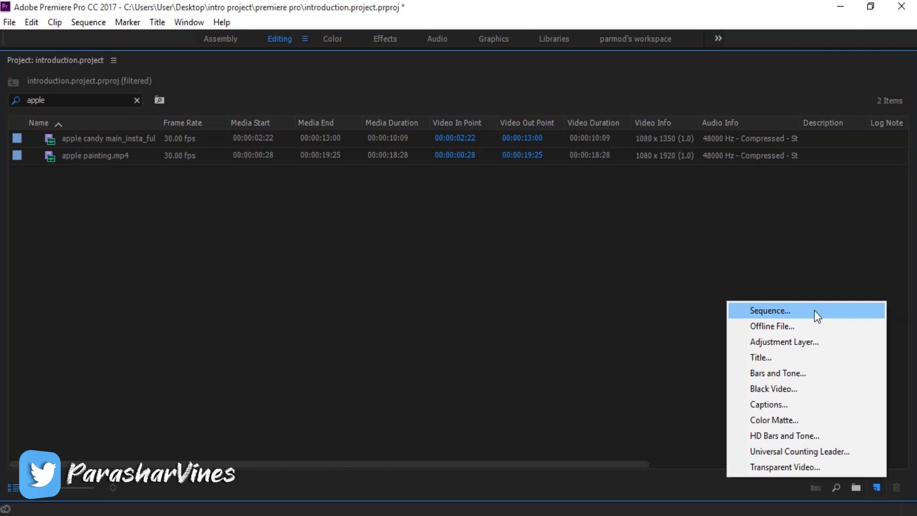
{"action": "left_click", "coordinate": [359, 275]}
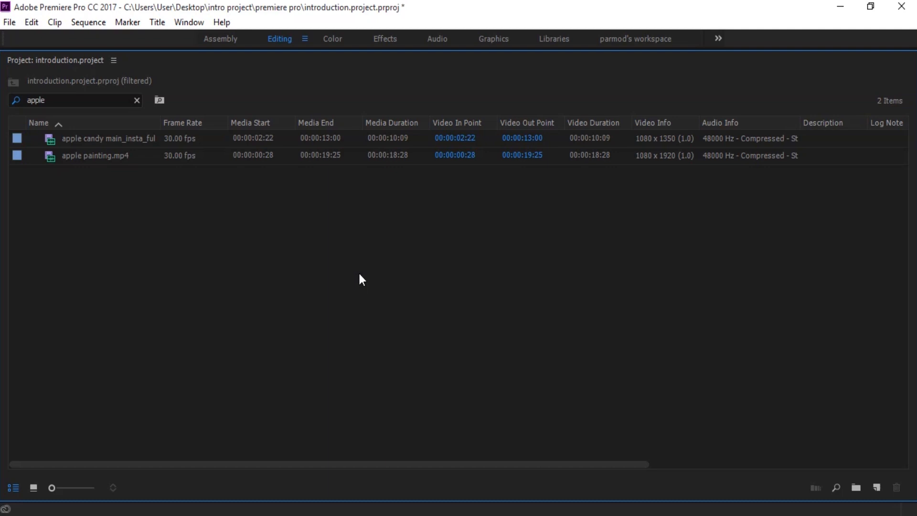
Restore the maximized Project panel and resize the lower panels, narrowing Project, Tools and the audio meters to widen the Timeline
{"action": "double_click", "coordinate": [57, 62]}
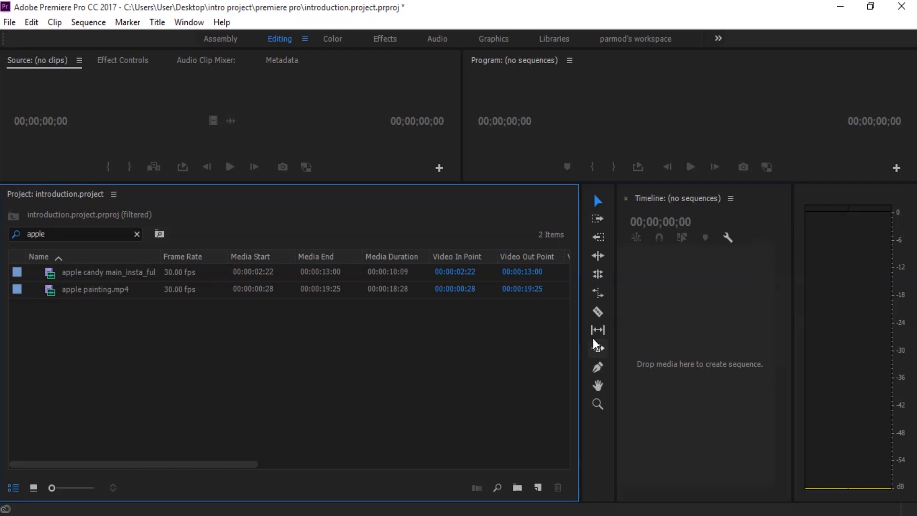
{"action": "left_click_drag", "start_coordinate": [581, 329], "coordinate": [357, 331]}
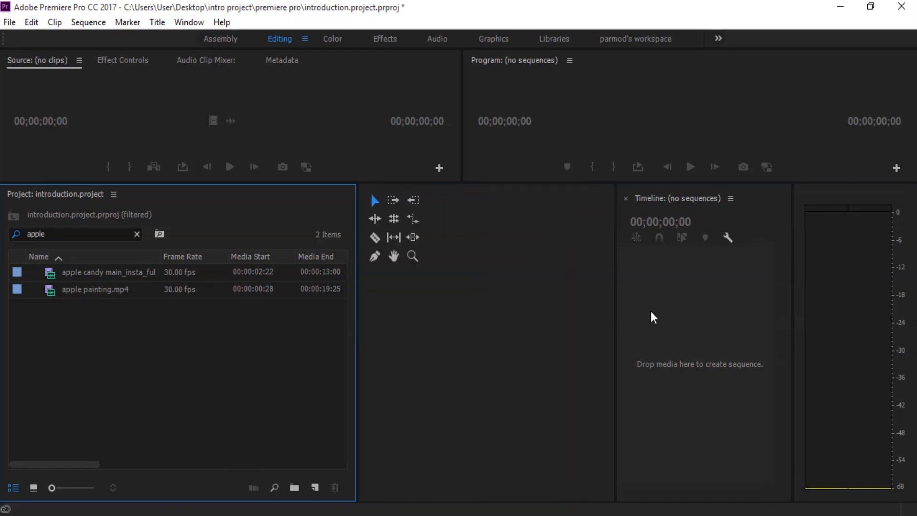
{"action": "left_click_drag", "start_coordinate": [615, 304], "coordinate": [360, 315]}
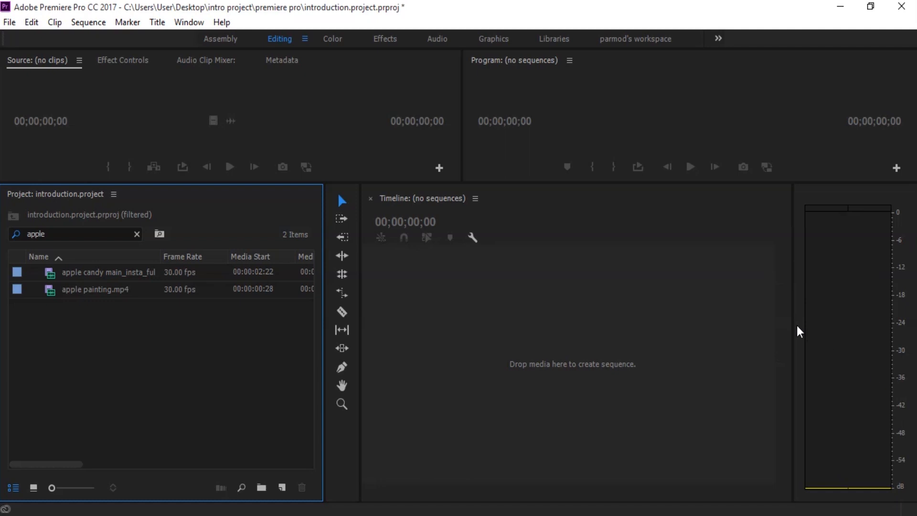
{"action": "left_click_drag", "start_coordinate": [794, 319], "coordinate": [862, 323]}
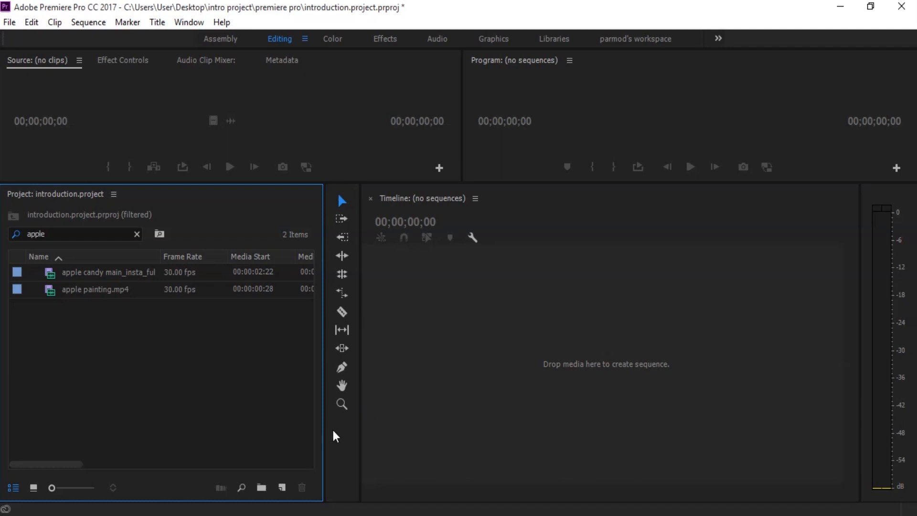
Review the new item types offered for the project without creating any item
{"action": "left_click", "coordinate": [282, 488]}
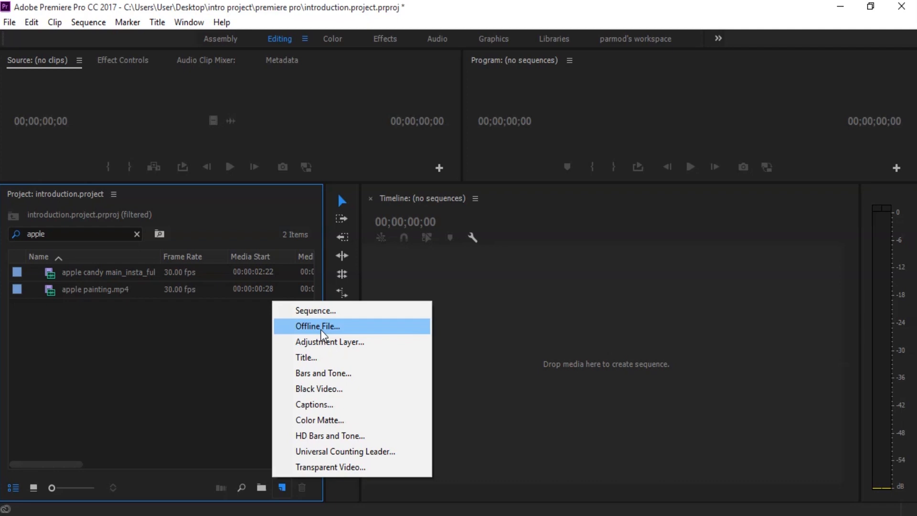
{"action": "left_click", "coordinate": [238, 354]}
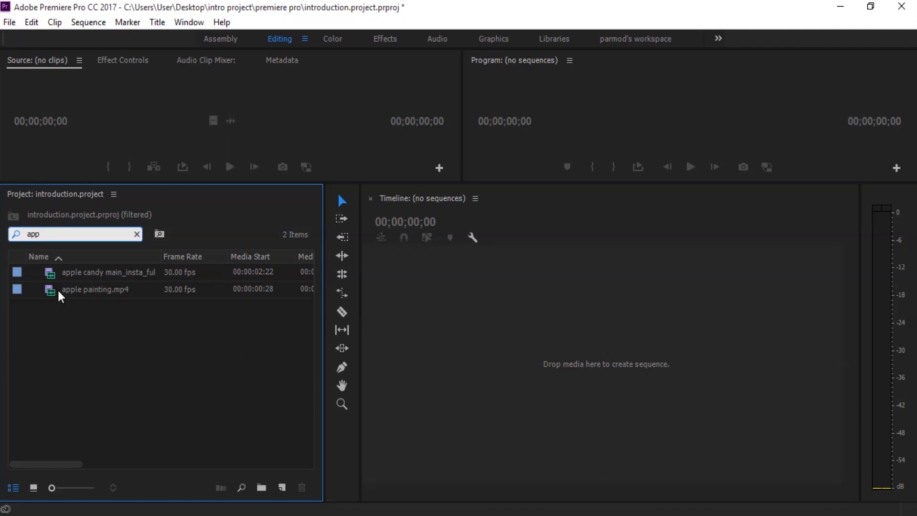
Filter the project clips by "app" and create a search bin from that query, keeping the bin name app
{"action": "double_click", "coordinate": [52, 234]}
{"action": "left_click", "coordinate": [68, 237]}
{"action": "double_click", "coordinate": [38, 234]}
{"action": "left_click", "coordinate": [53, 236]}
{"action": "left_click", "coordinate": [159, 234]}
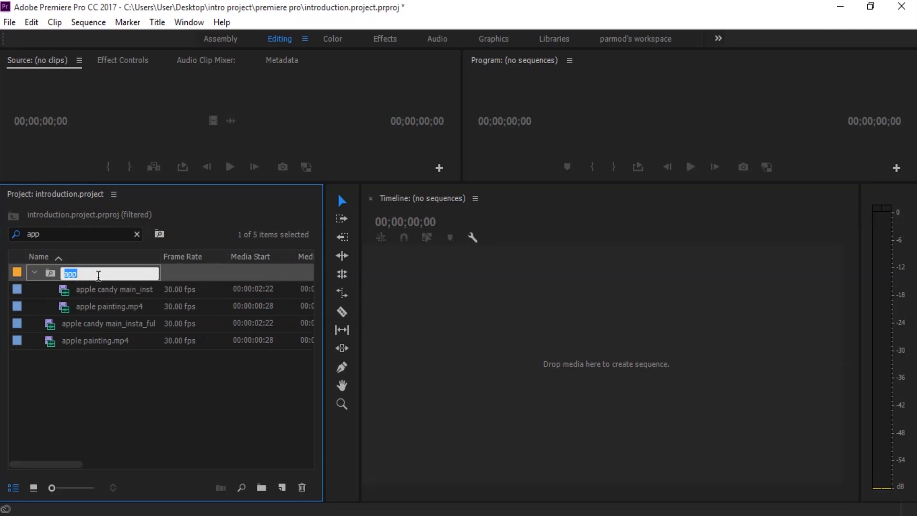
{"action": "left_click", "coordinate": [98, 275]}
{"action": "left_click_drag", "start_coordinate": [96, 276], "coordinate": [63, 277]}
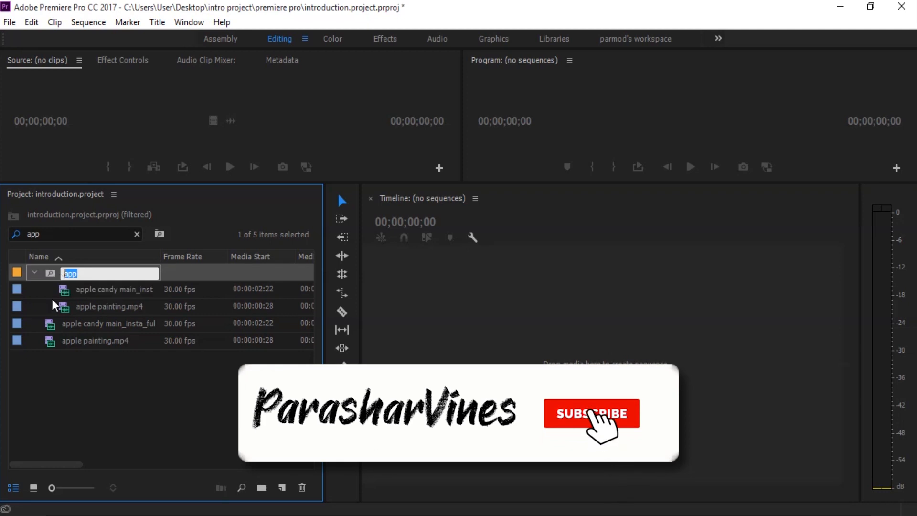
{"action": "left_click", "coordinate": [97, 292]}
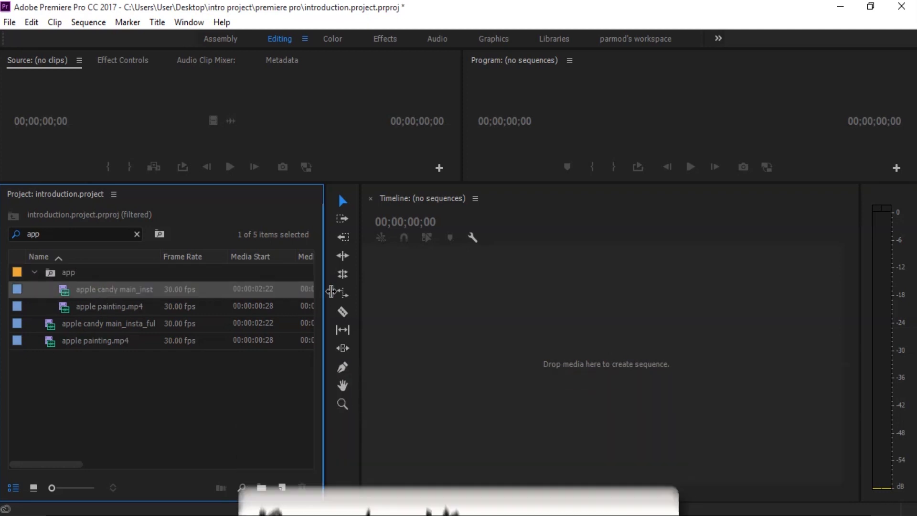
Widen the Project panel to reveal the media end and duration columns, and collapse and re-expand the app search bin
{"action": "left_click_drag", "start_coordinate": [324, 293], "coordinate": [436, 293]}
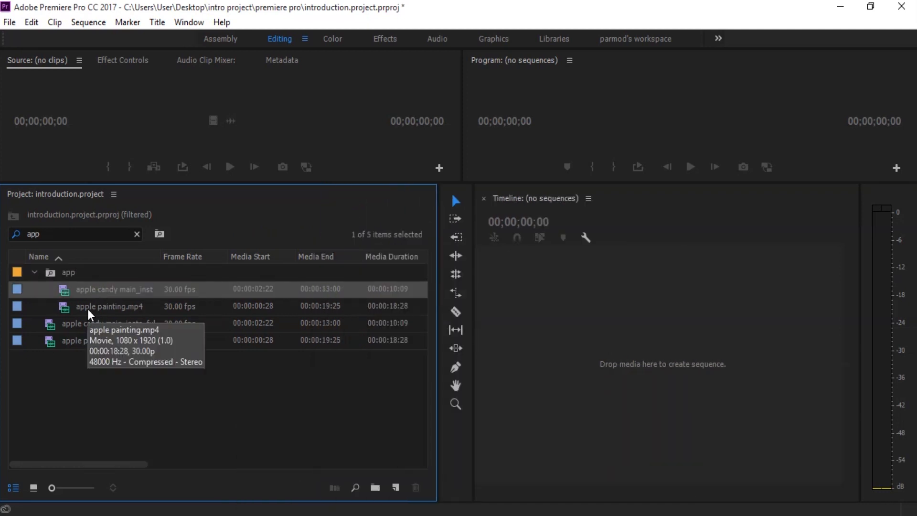
{"action": "left_click", "coordinate": [34, 272]}
{"action": "left_click", "coordinate": [34, 273]}
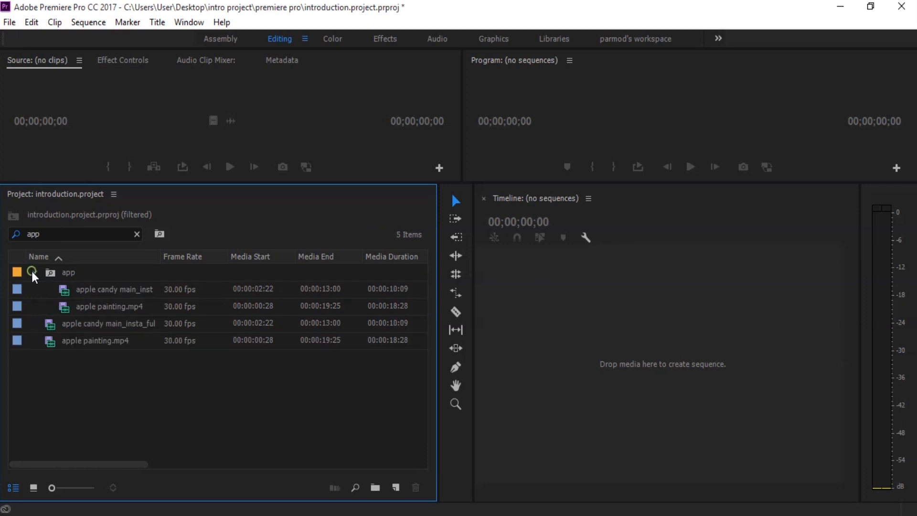
{"action": "left_click", "coordinate": [34, 273]}
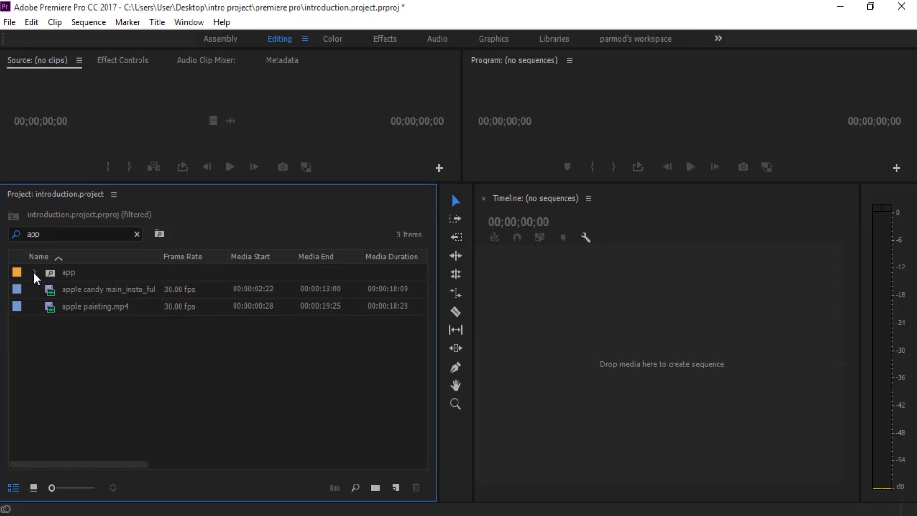
{"action": "left_click", "coordinate": [34, 273]}
Select the app search bin and open the name of the apple candy clip outside the bin for editing
{"action": "left_click", "coordinate": [70, 279]}
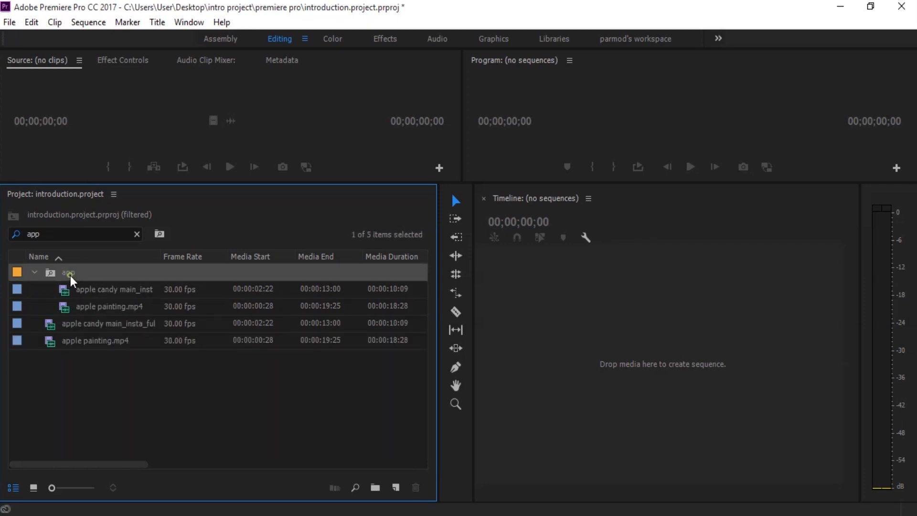
{"action": "left_click", "coordinate": [88, 328]}
{"action": "left_click", "coordinate": [88, 325]}
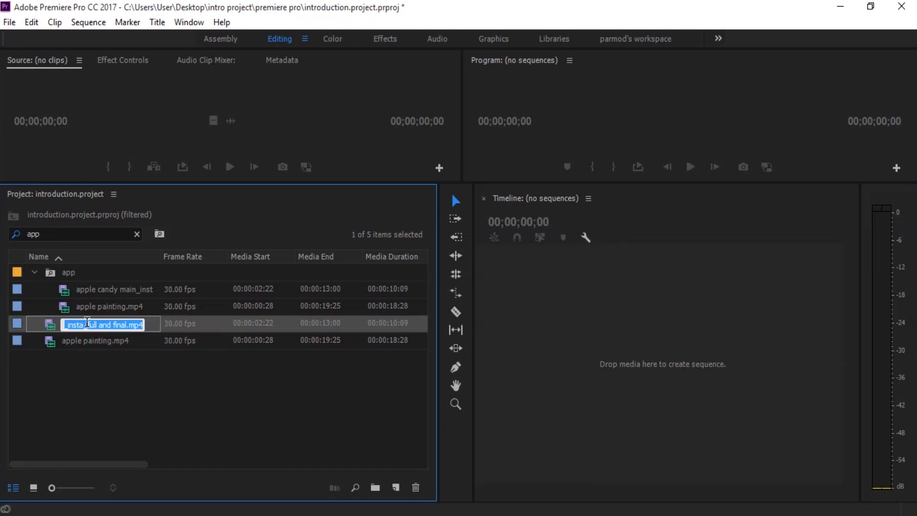